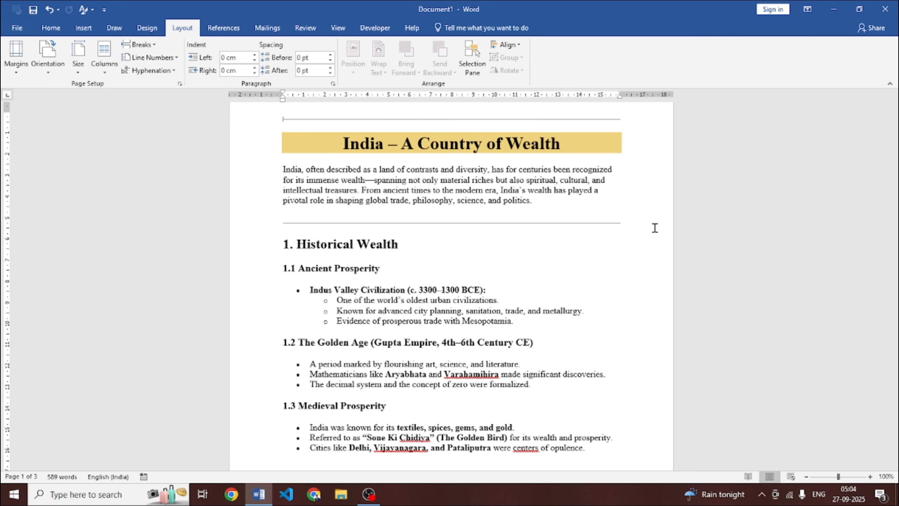
Look through the document to examine its sections and the page margins around the text.
scroll(624, 193, "down", 8)
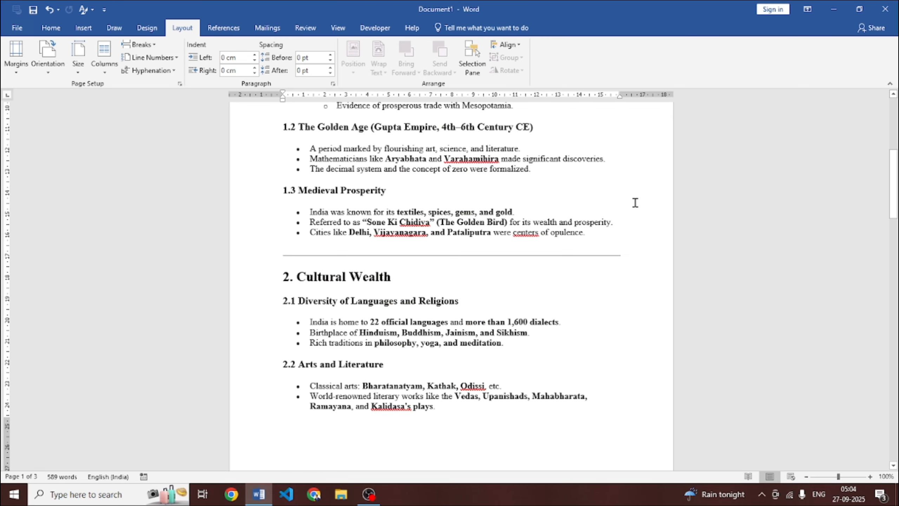
scroll(634, 201, "up", 10)
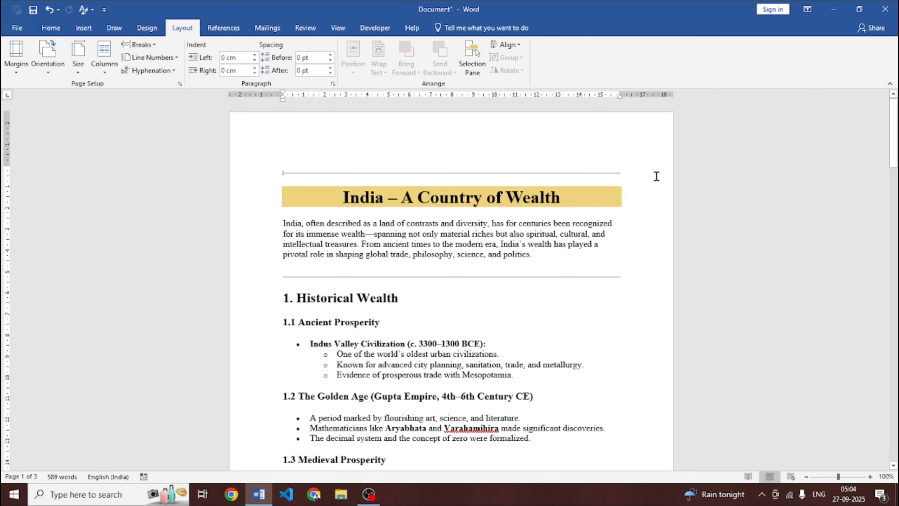
scroll(656, 176, "down", 10)
scroll(616, 322, "up", 10)
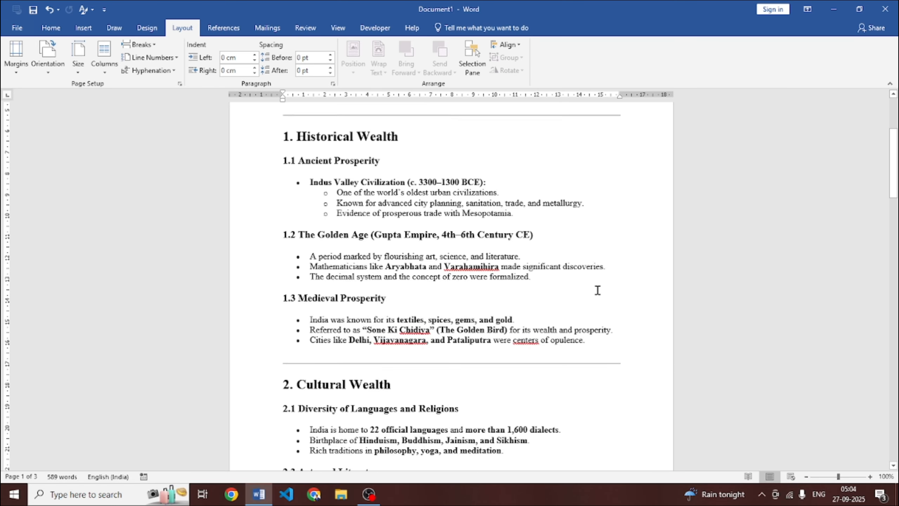
scroll(608, 289, "down", 1)
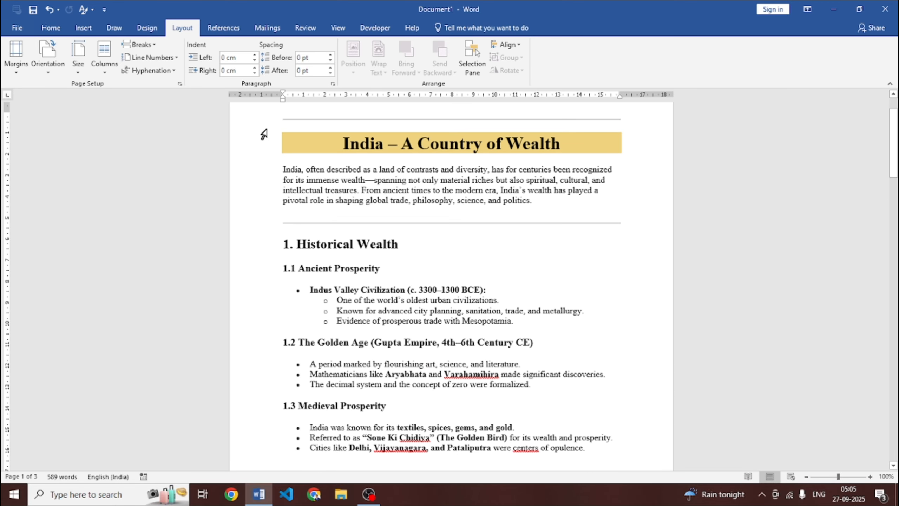
scroll(271, 365, "down", 6)
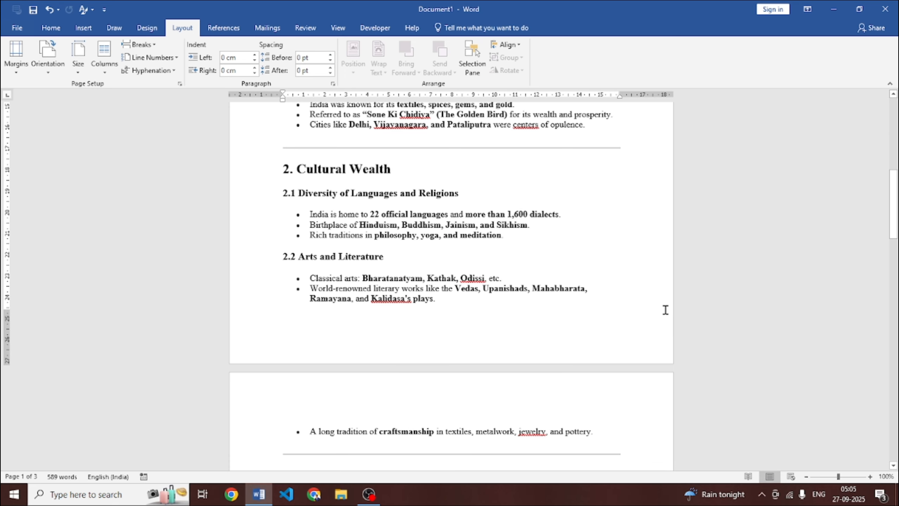
scroll(665, 309, "up", 8)
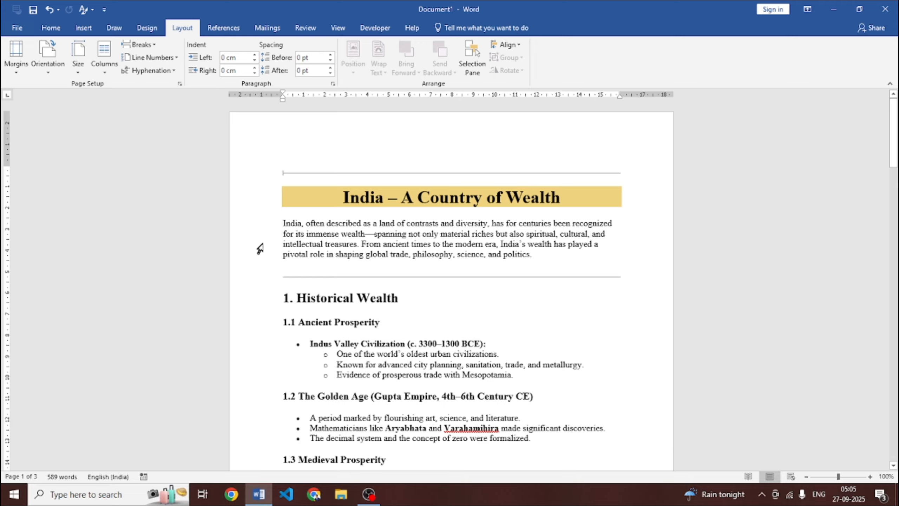
scroll(672, 226, "down", 3)
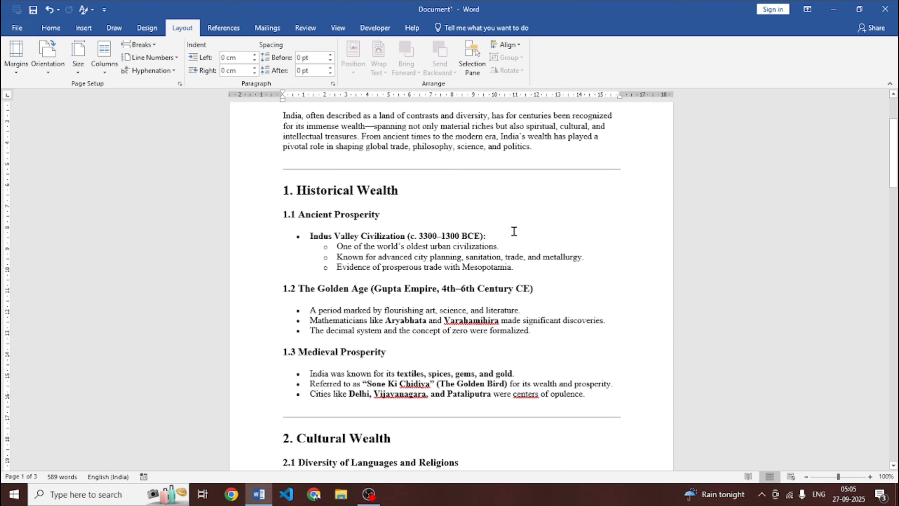
scroll(575, 291, "up", 1)
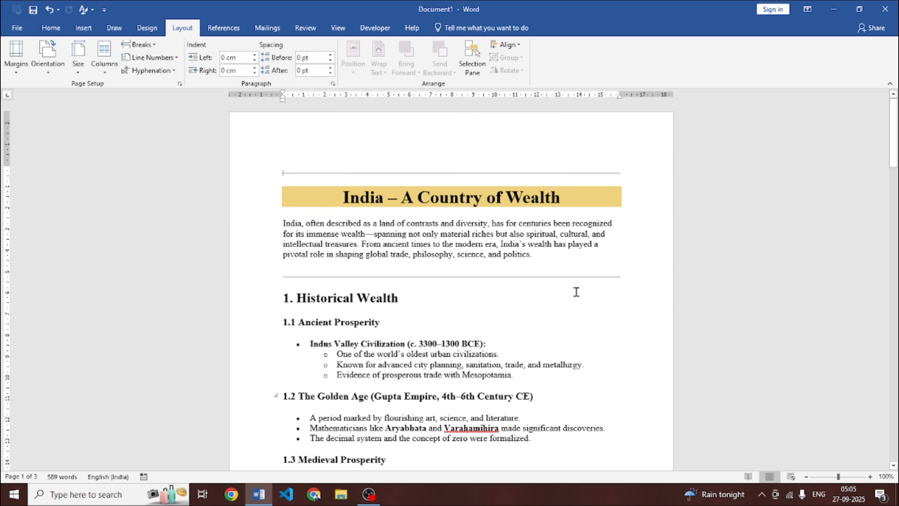
scroll(576, 291, "down", 3)
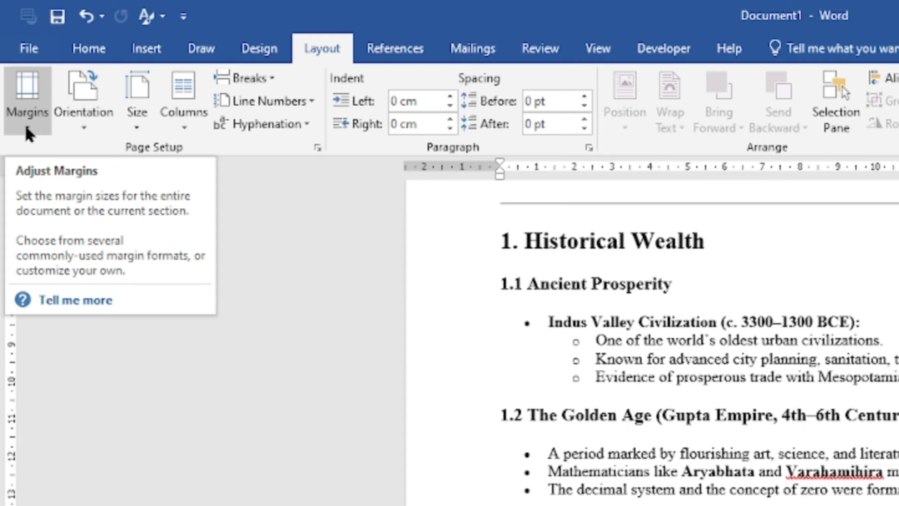
Apply the Narrow margin preset to the document and review its effect across the pages.
left_click(27, 133)
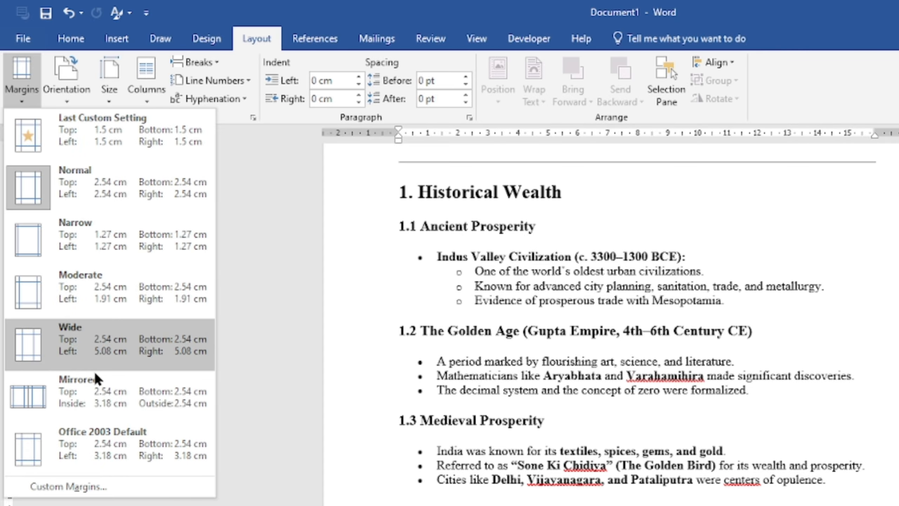
left_click(73, 246)
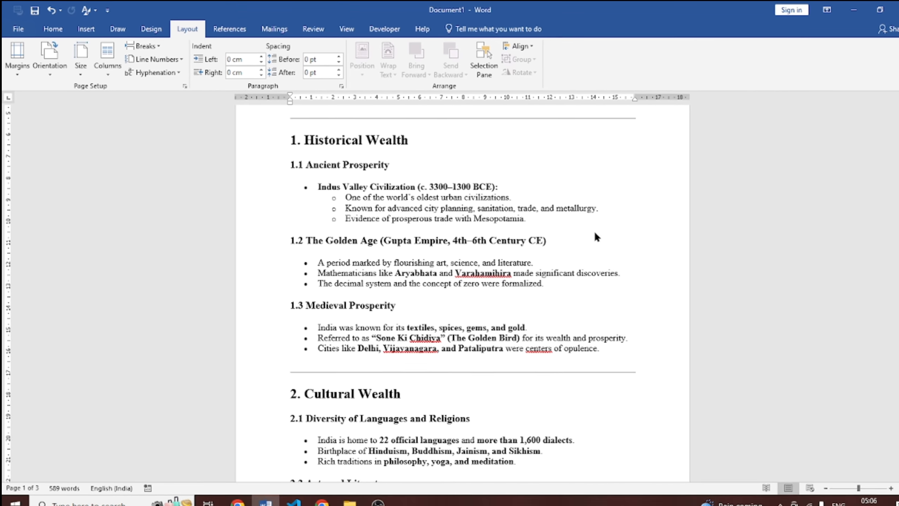
scroll(307, 189, "up", 1)
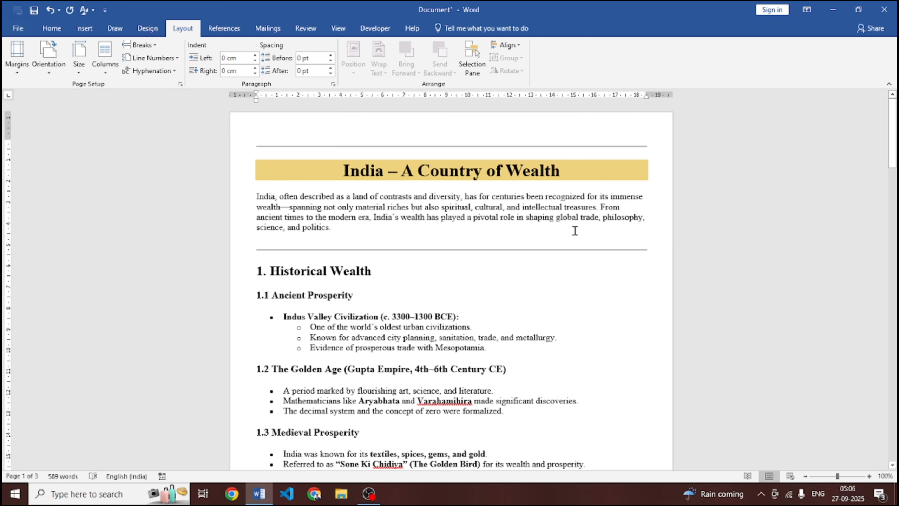
scroll(447, 250, "down", 7)
scroll(447, 250, "down", 20)
scroll(457, 250, "up", 20)
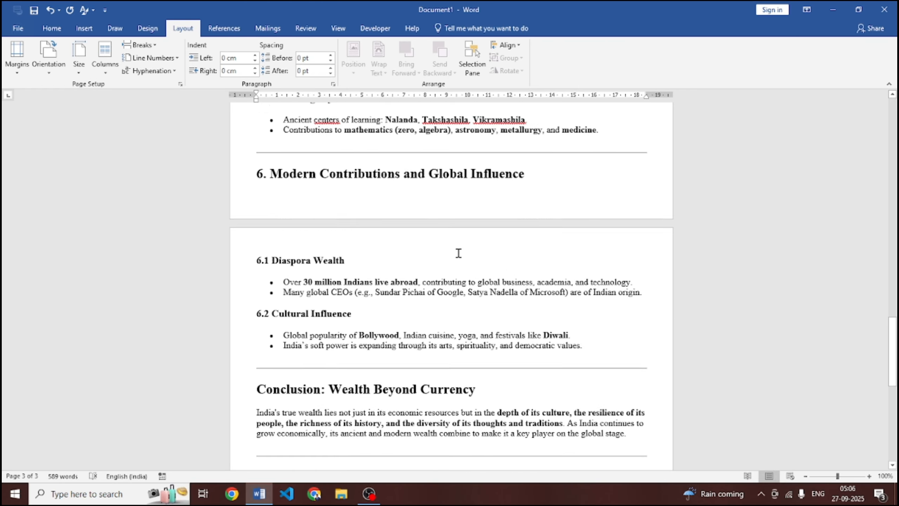
scroll(457, 252, "up", 15)
Switch the document to the Wide margin preset and check how the text reflows over the pages.
left_click(17, 74)
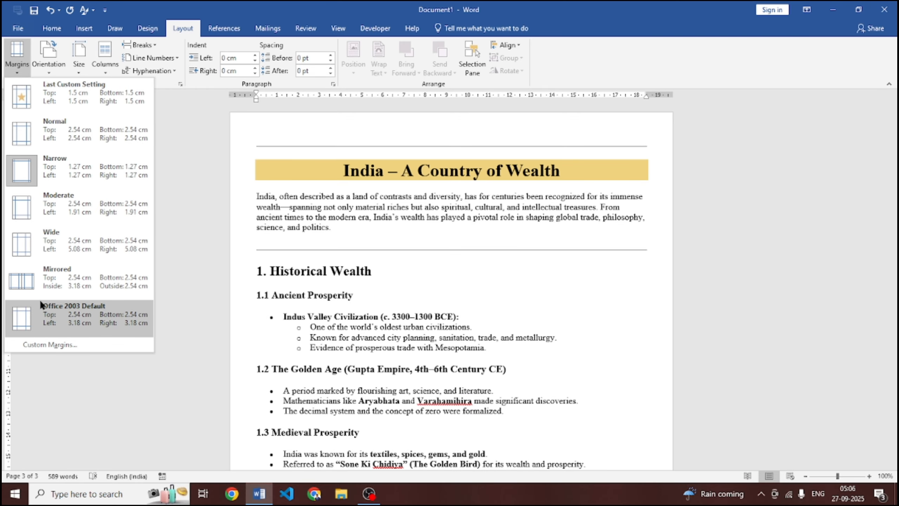
left_click(63, 247)
scroll(437, 262, "down", 15)
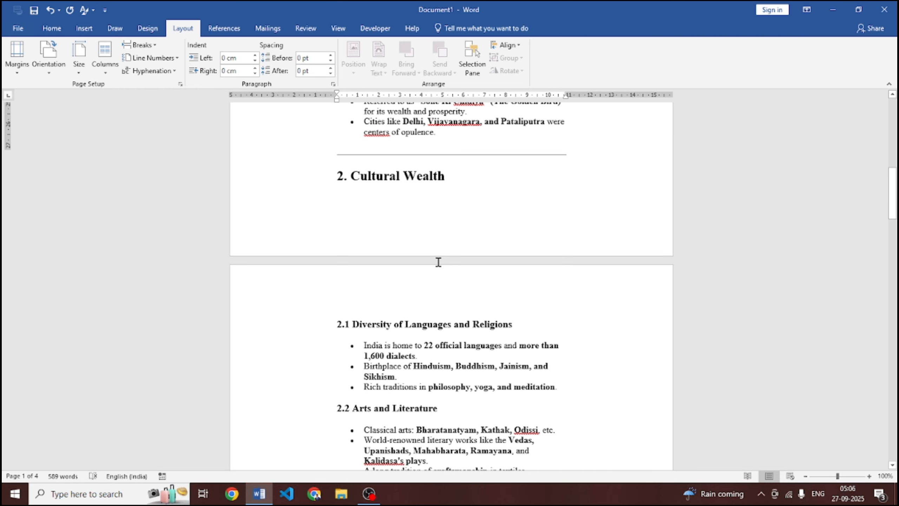
scroll(438, 262, "up", 10)
scroll(438, 262, "up", 5)
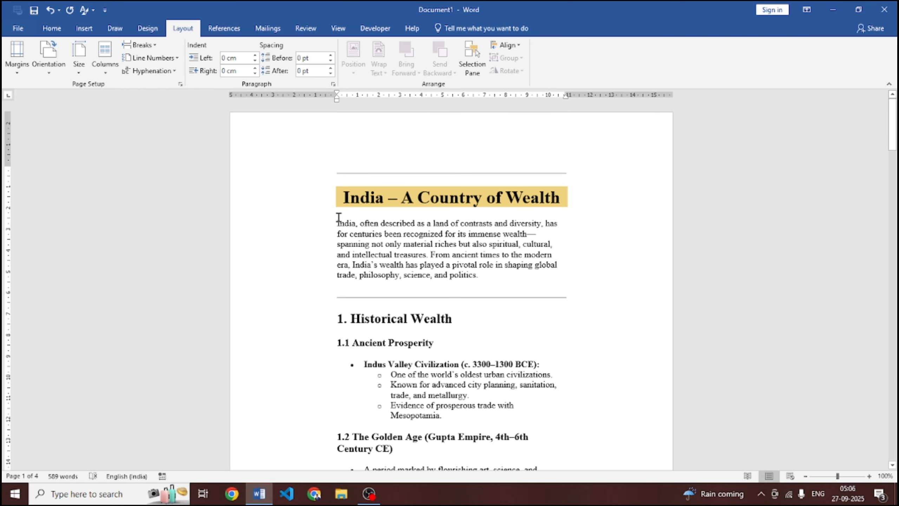
scroll(480, 265, "down", 15)
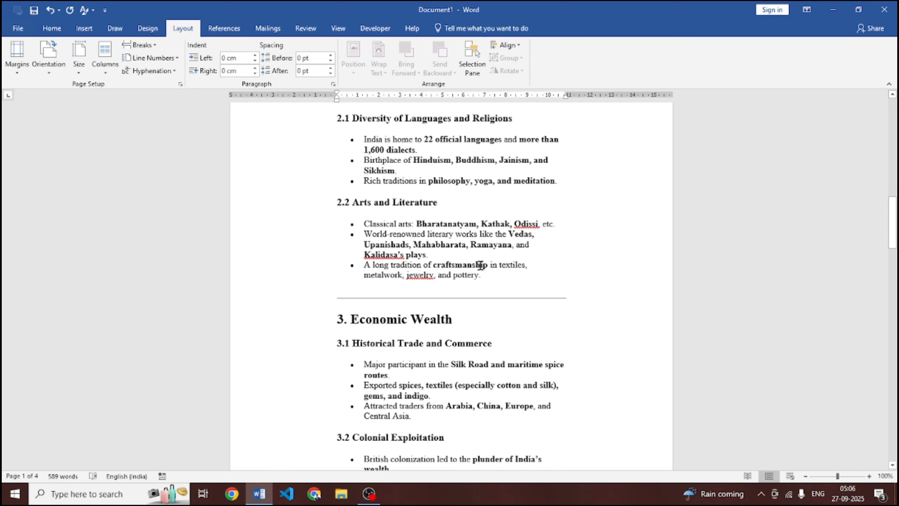
scroll(480, 265, "up", 12)
scroll(480, 265, "up", 3)
Set custom top and bottom page margins of 2 cm for the whole document.
left_click(17, 57)
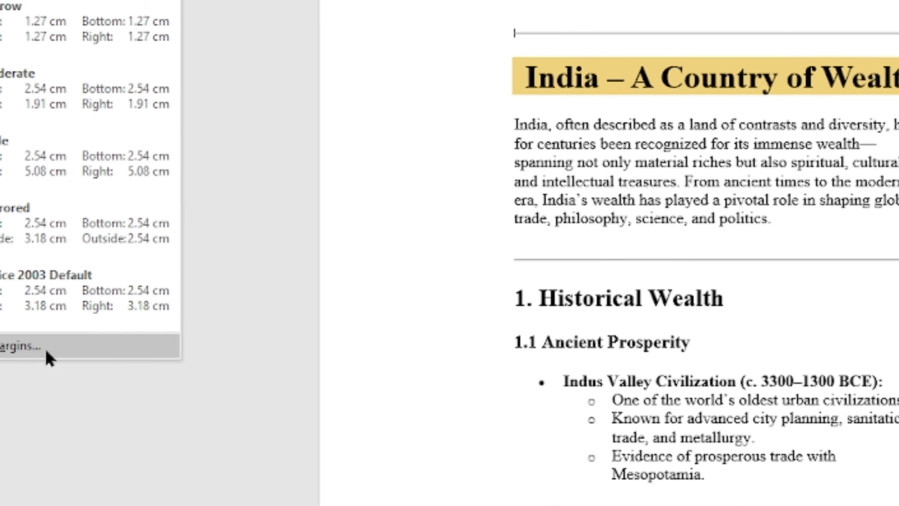
left_click(47, 351)
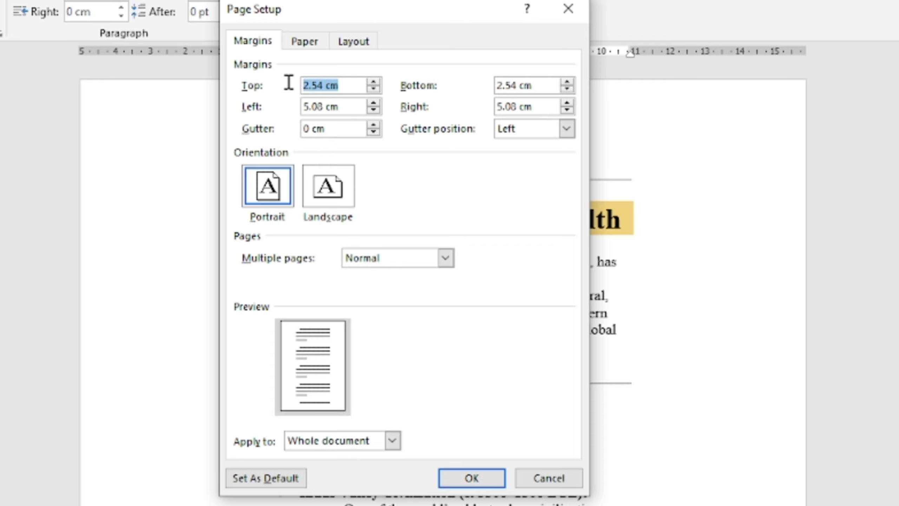
type("2")
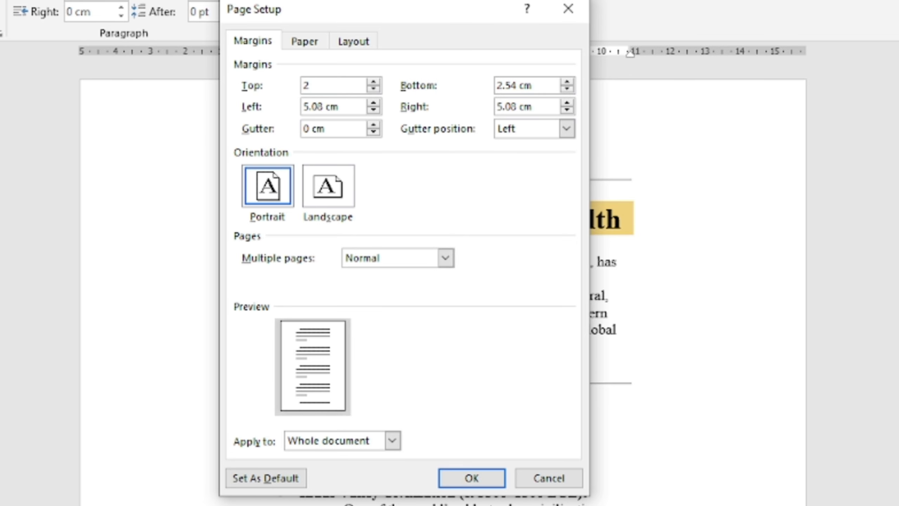
key("Tab")
type("2")
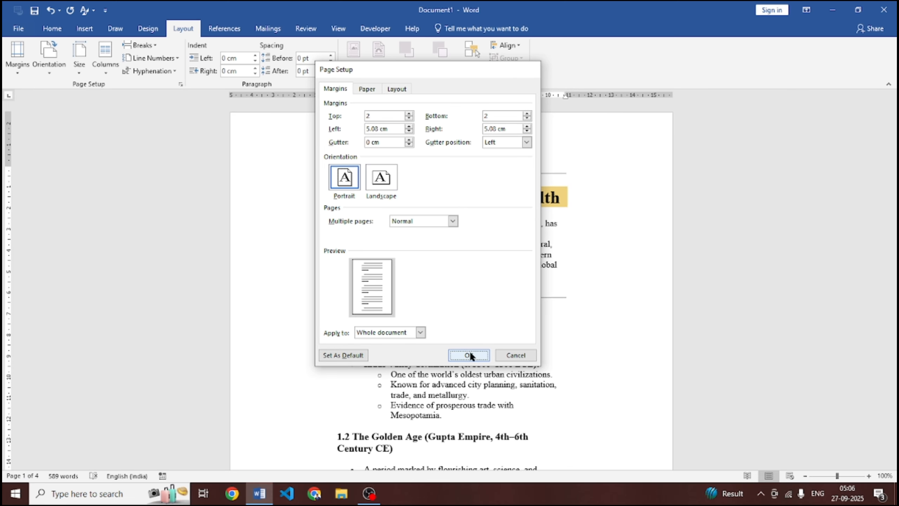
left_click(468, 377)
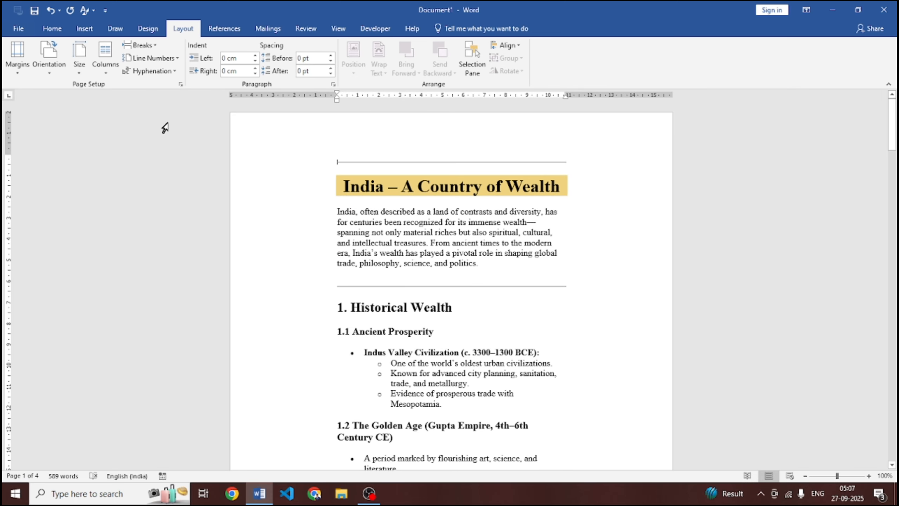
Set the custom left page margin to 2 cm for the whole document.
left_click(20, 68)
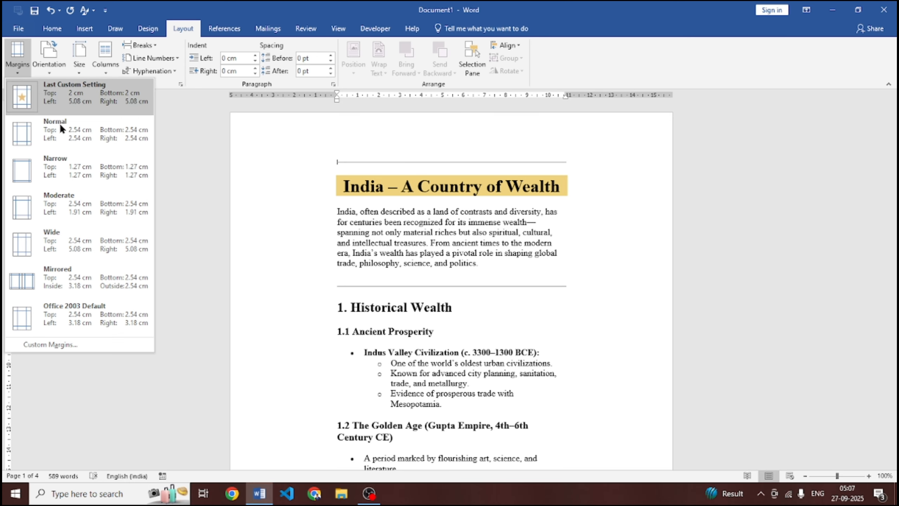
left_click(53, 341)
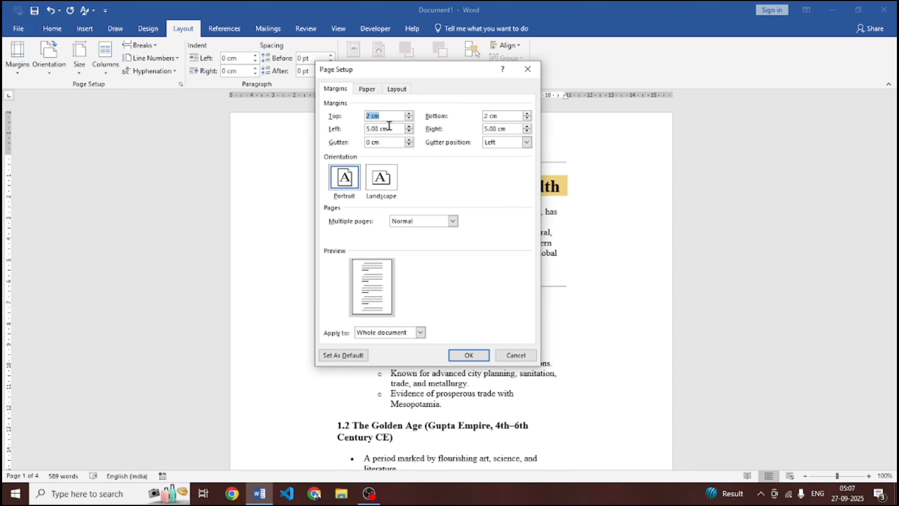
left_click_drag(389, 126, 361, 130)
type("2")
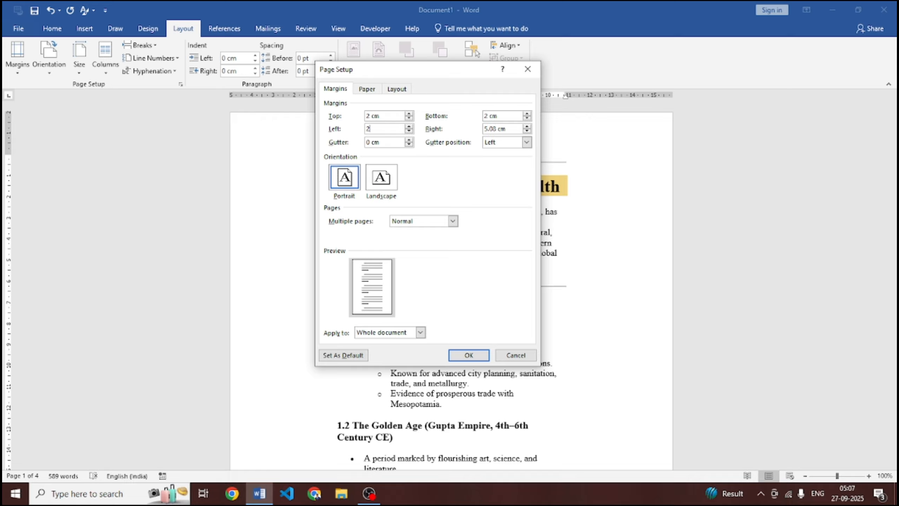
left_click(464, 352)
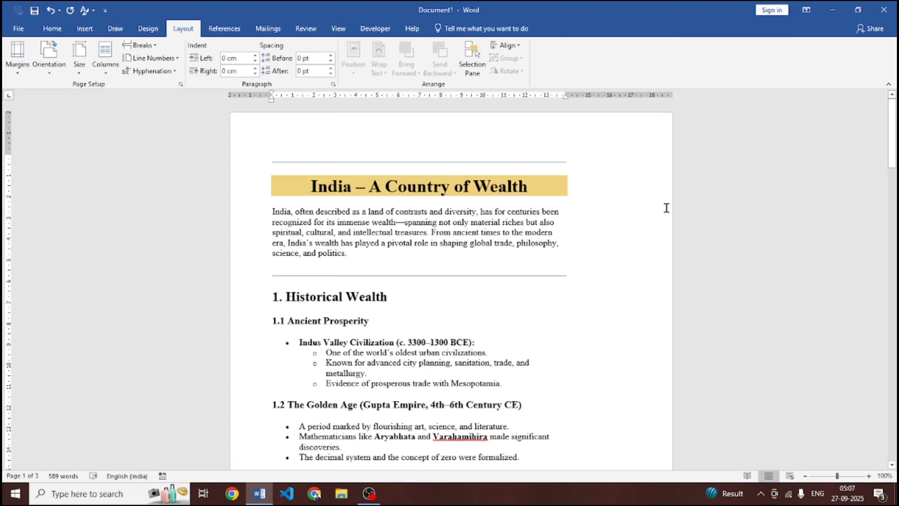
left_click(17, 58)
left_click(57, 327)
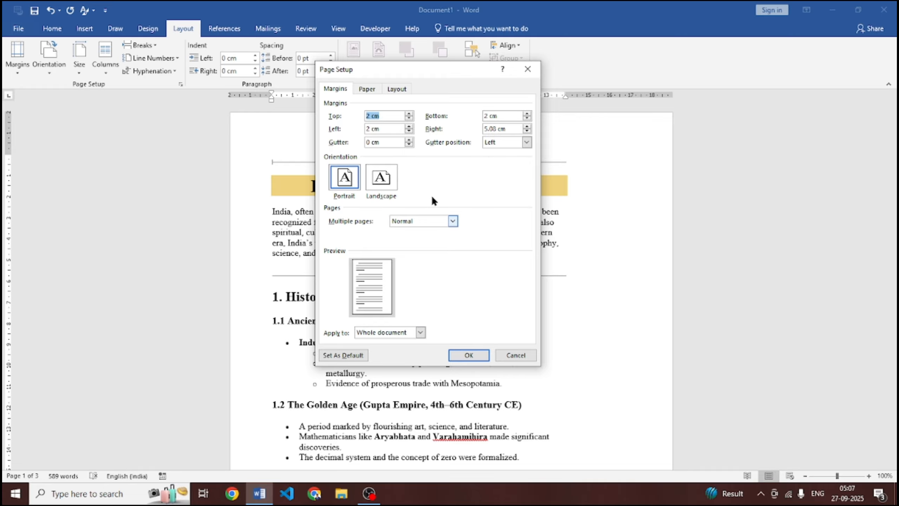
left_click(527, 69)
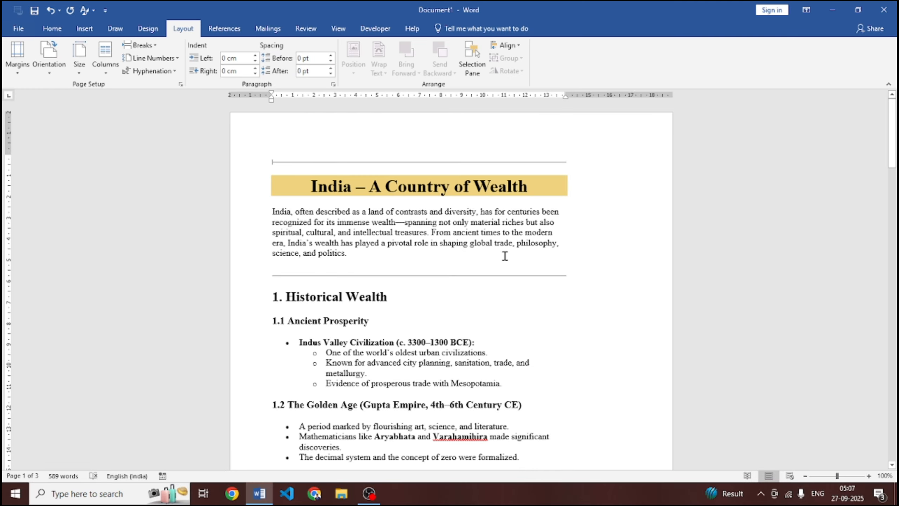
Apply the Normal margin preset to the document and review the resulting page layout.
left_click(18, 72)
left_click(77, 142)
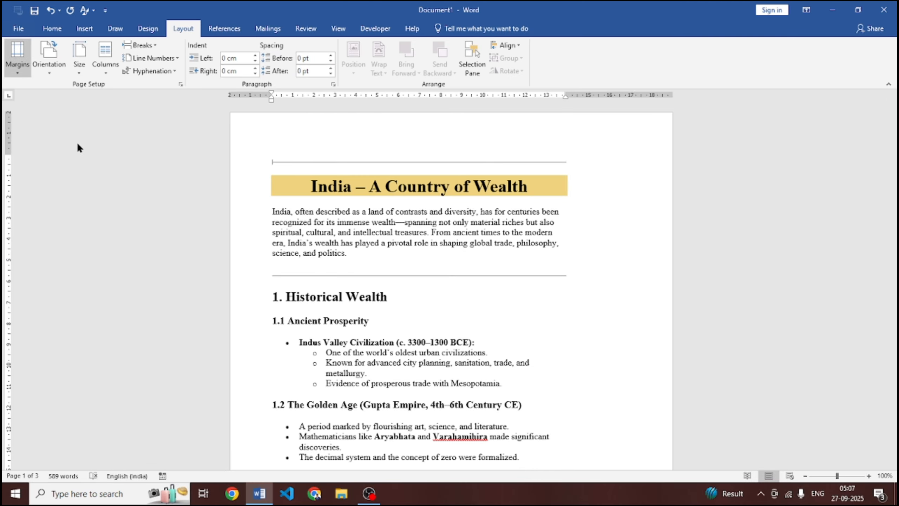
scroll(550, 275, "down", 8)
scroll(550, 275, "up", 10)
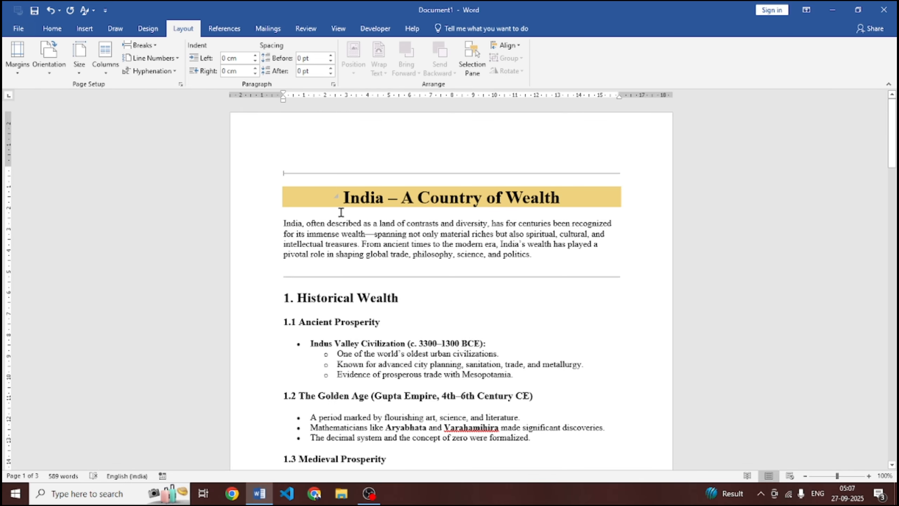
scroll(644, 224, "down", 8)
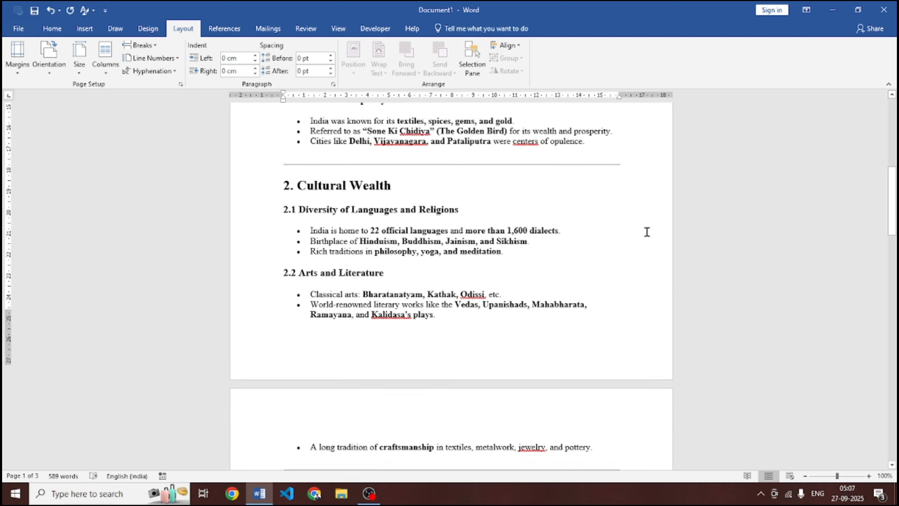
scroll(644, 225, "up", 8)
scroll(644, 195, "down", 10)
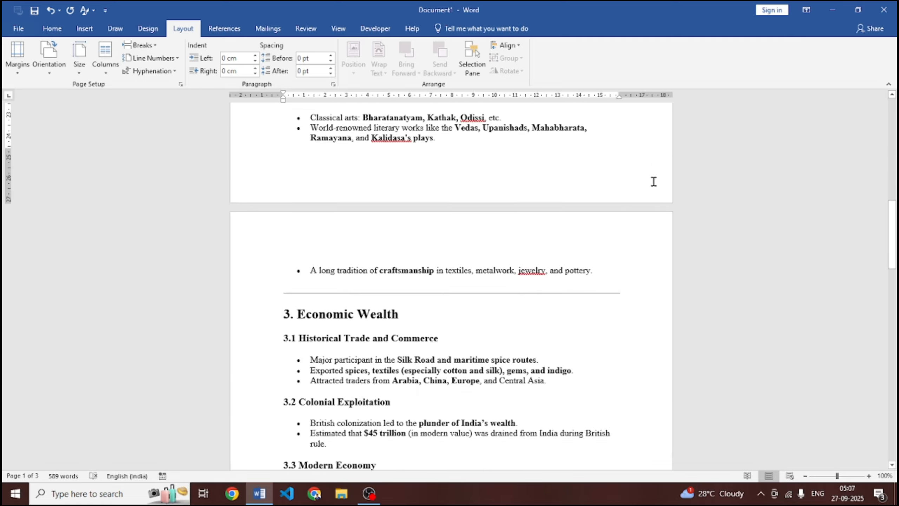
scroll(644, 195, "up", 7)
scroll(646, 195, "up", 3)
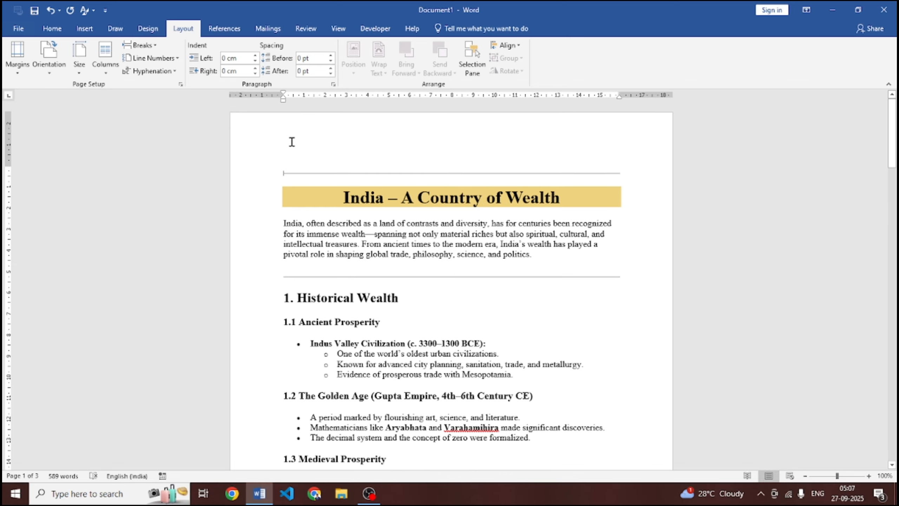
Look over the portrait pages and switch the document's page orientation to Landscape.
scroll(498, 298, "down", 3)
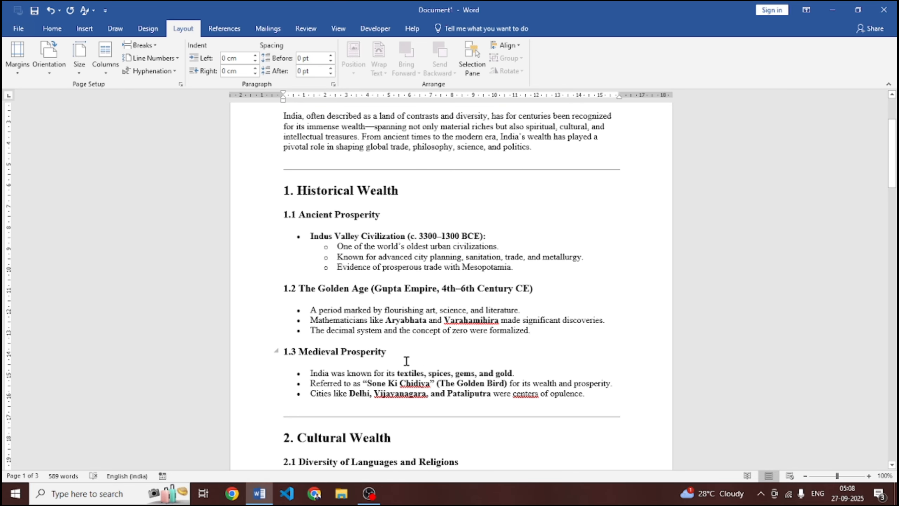
scroll(424, 369, "down", 4)
scroll(424, 368, "up", 6)
left_click(48, 59)
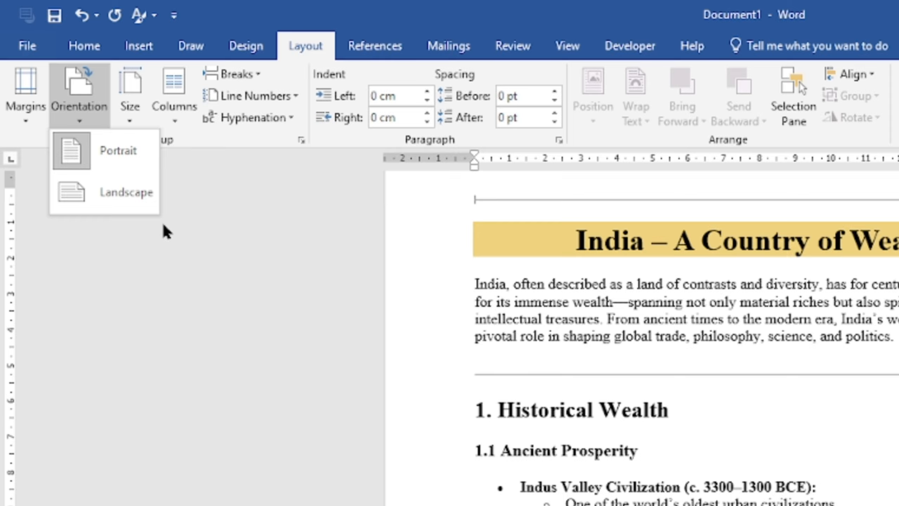
left_click(134, 203)
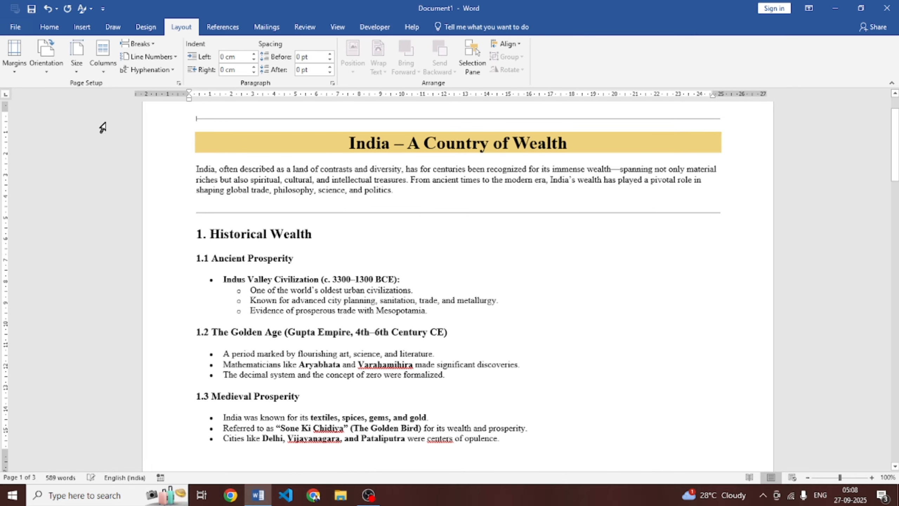
Examine how the text and page breaks are arranged on the landscape pages.
scroll(696, 234, "down", 9)
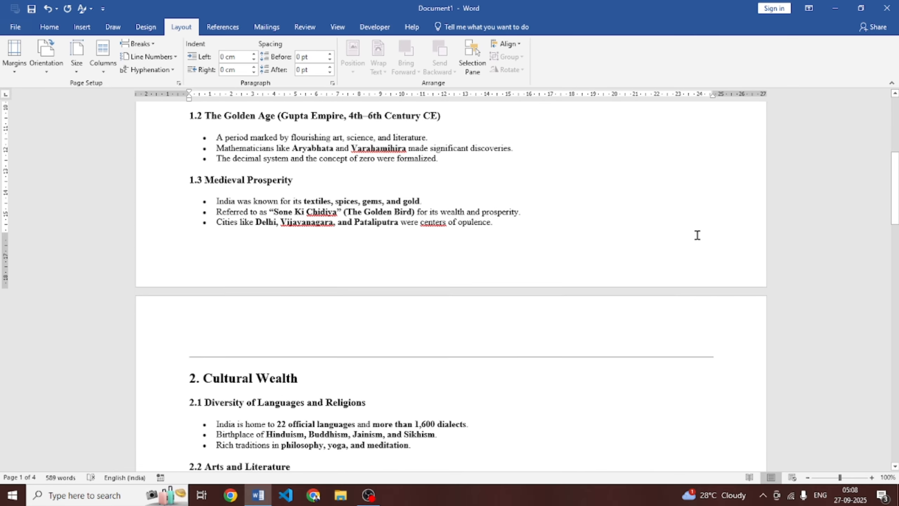
scroll(710, 240, "up", 1)
scroll(709, 241, "up", 5)
scroll(706, 239, "down", 4)
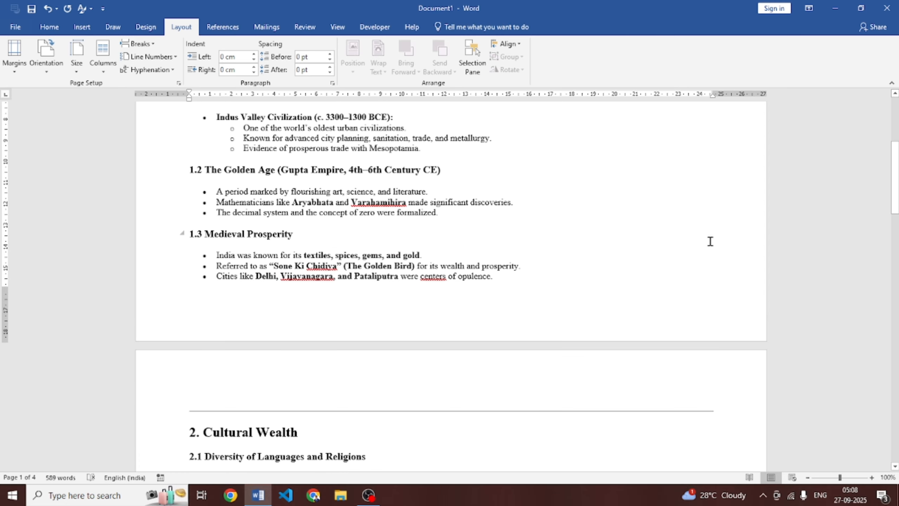
scroll(434, 175, "up", 5)
scroll(447, 254, "up", 2)
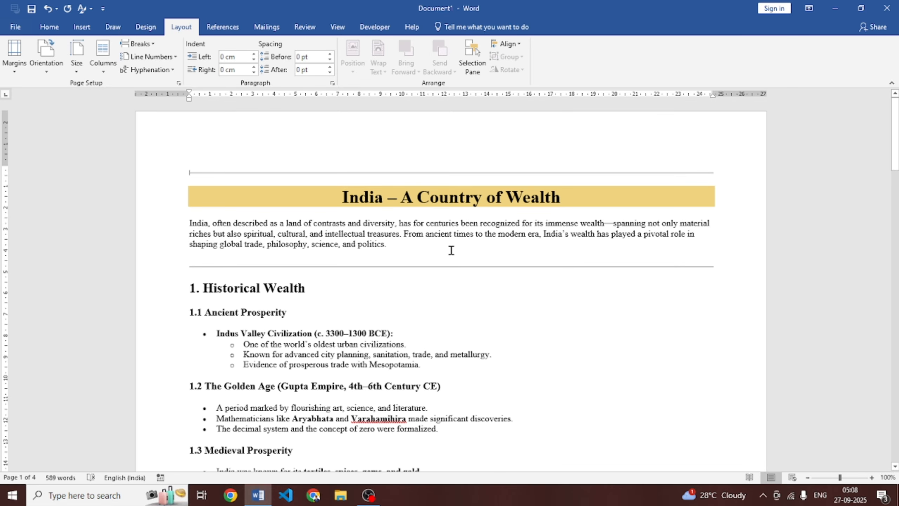
scroll(432, 203, "down", 6)
scroll(512, 215, "up", 5)
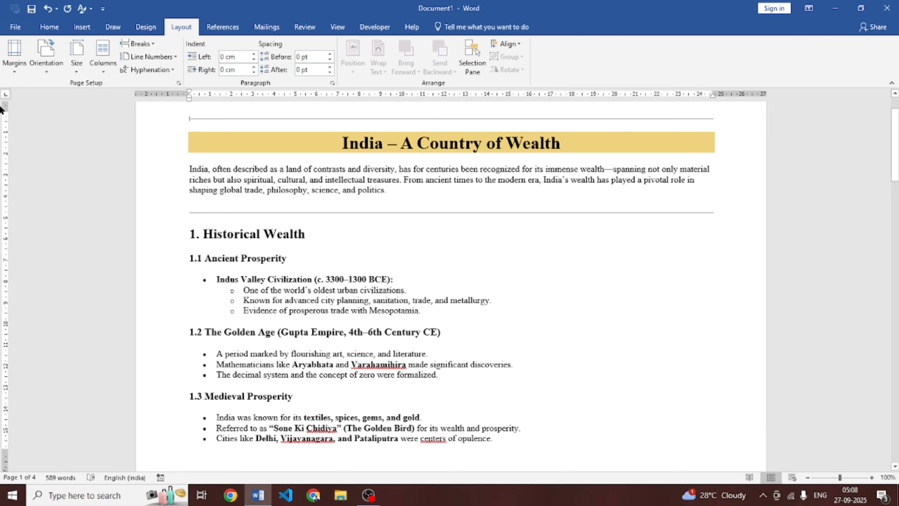
Switch the page orientation to Portrait and back to Landscape to compare the two layouts.
left_click(46, 63)
left_click(74, 94)
left_click(44, 71)
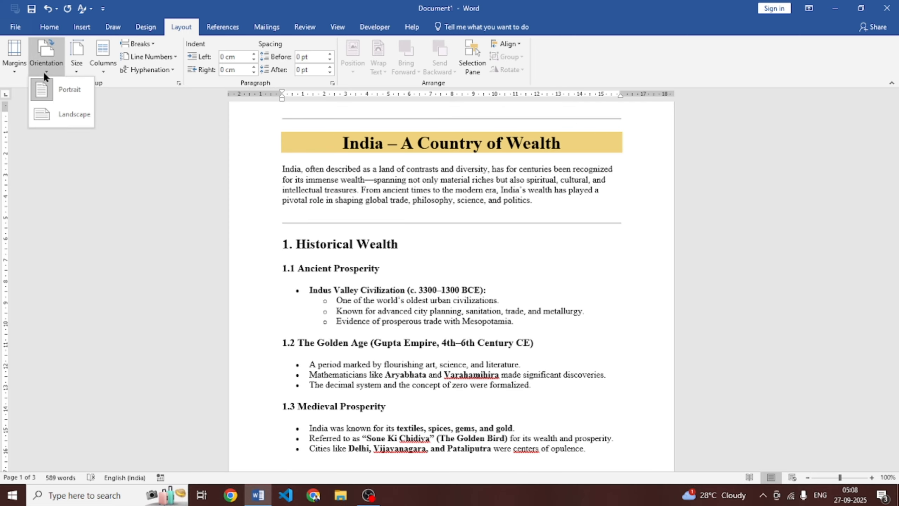
left_click(83, 115)
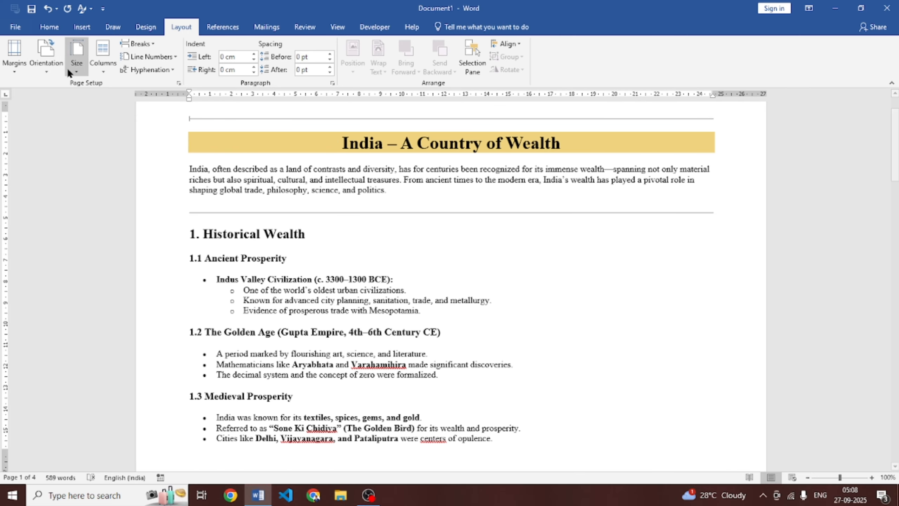
left_click(48, 66)
left_click(75, 169)
scroll(564, 203, "up", 5)
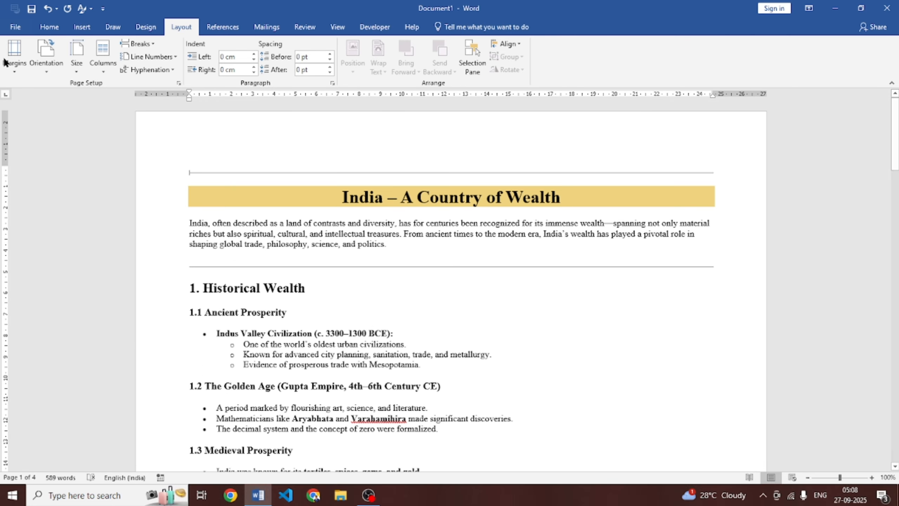
Check the landscape pages in the print preview and return to the document.
left_click(12, 29)
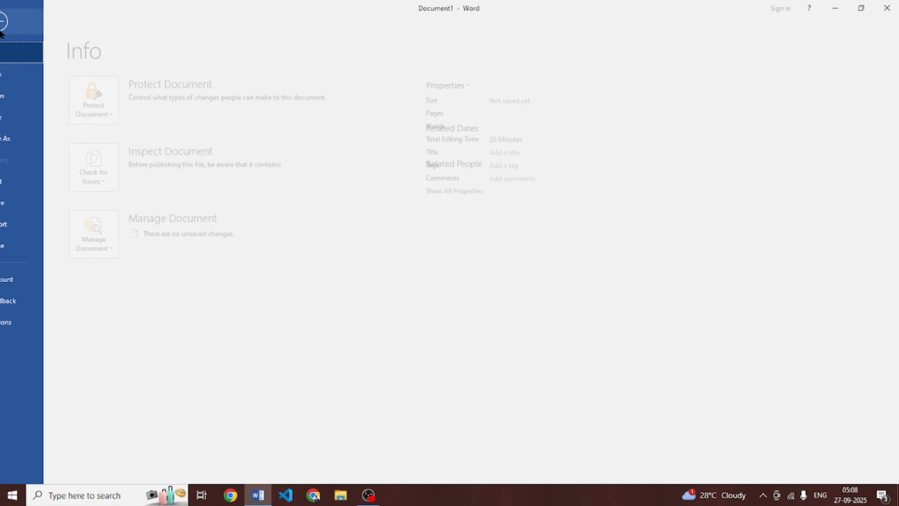
left_click(20, 182)
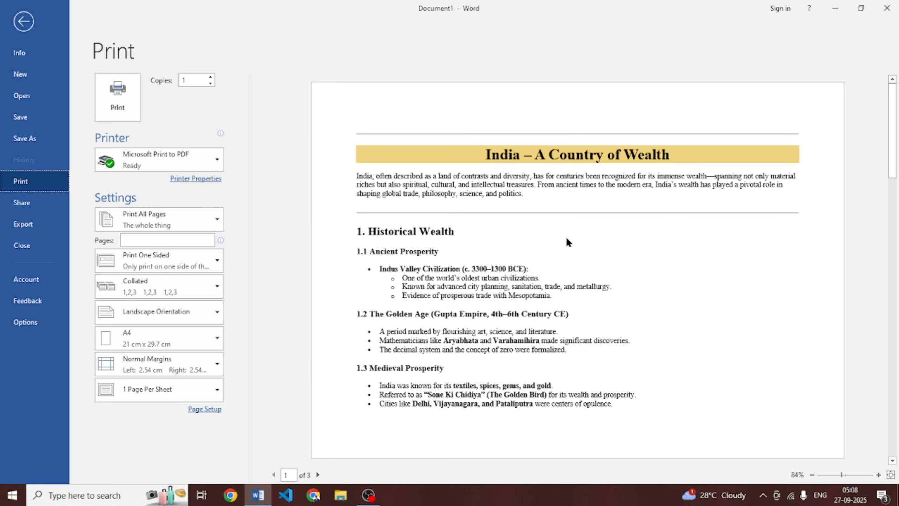
scroll(769, 335, "down", 10)
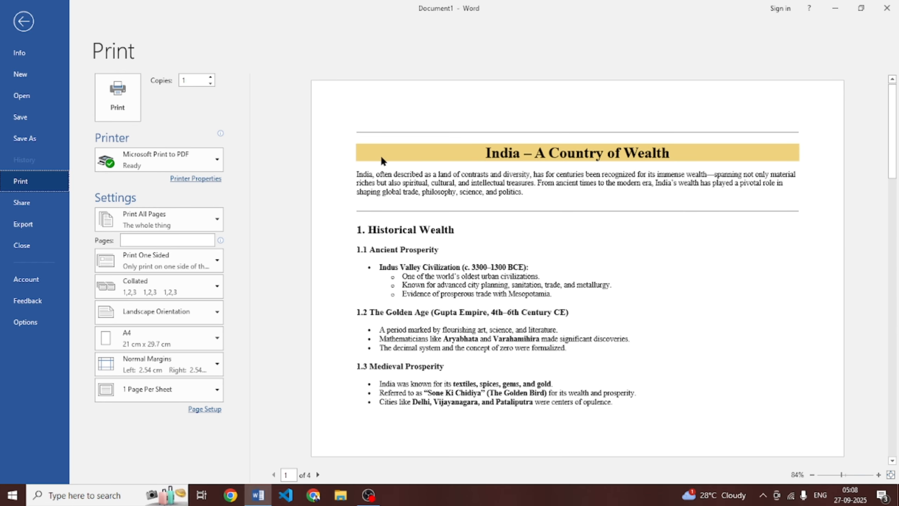
key("Escape")
Set the page orientation to Portrait and check the pages in the print preview.
left_click(58, 63)
left_click(60, 85)
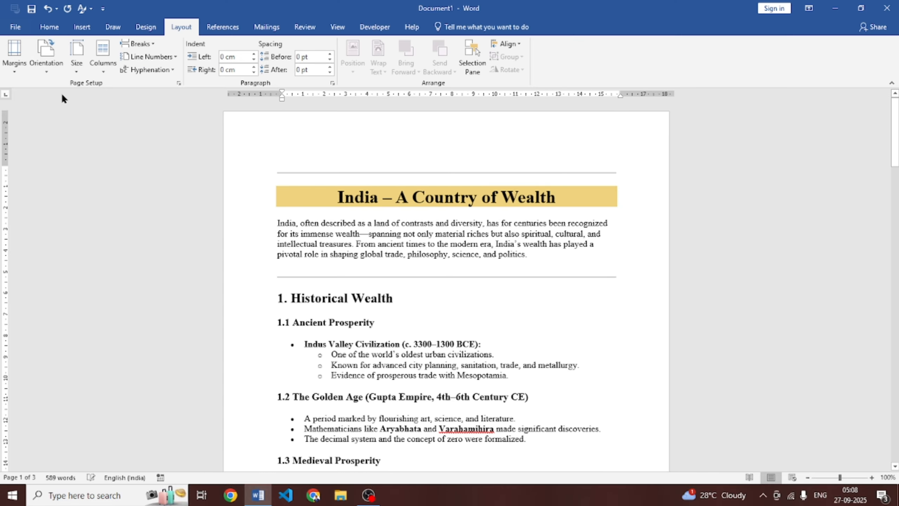
left_click(15, 27)
left_click(42, 181)
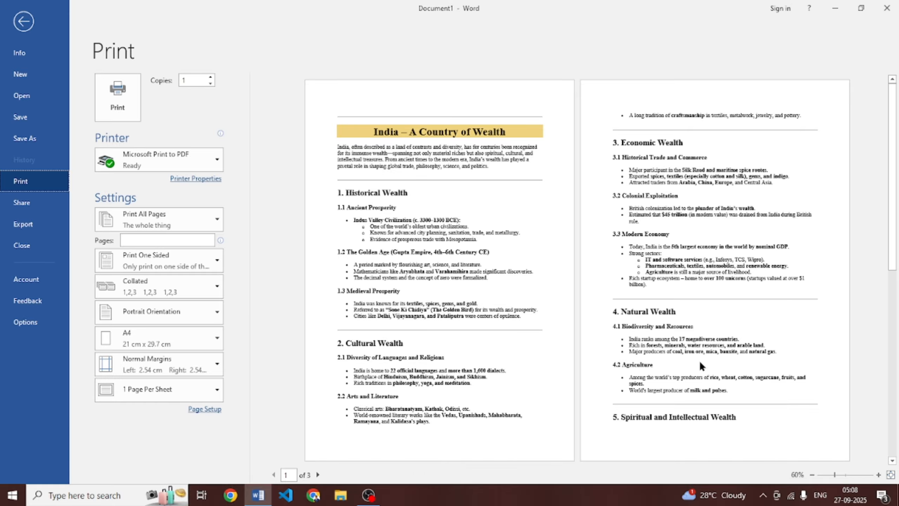
scroll(699, 360, "down", 3)
scroll(531, 230, "up", 3)
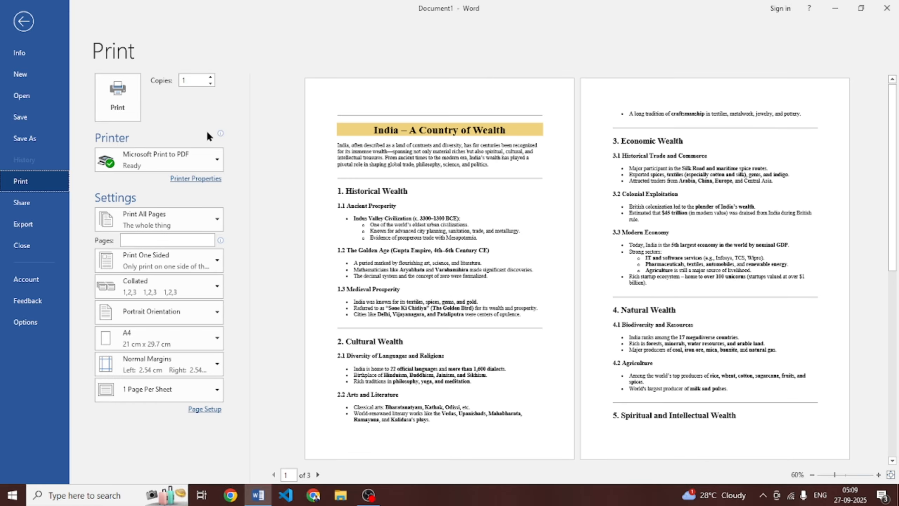
left_click(23, 21)
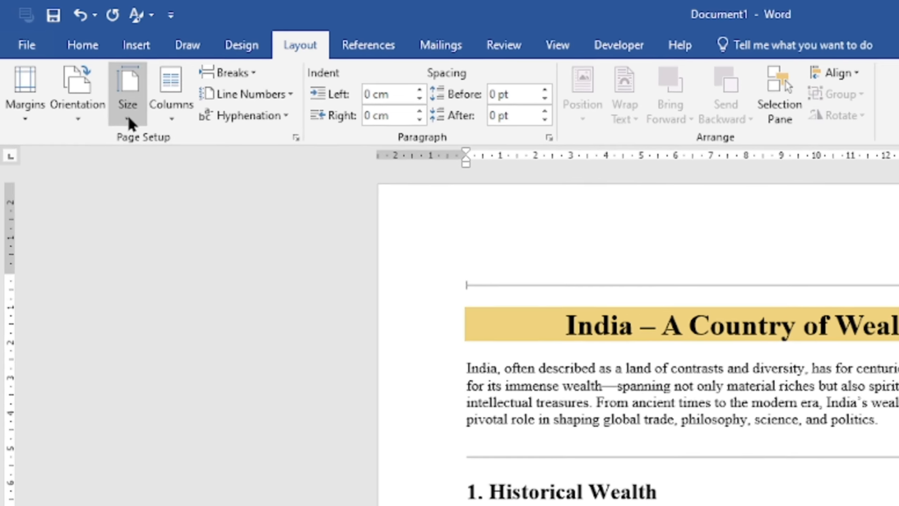
Change the paper size to A5 and check how the text reflows over the pages.
left_click(77, 56)
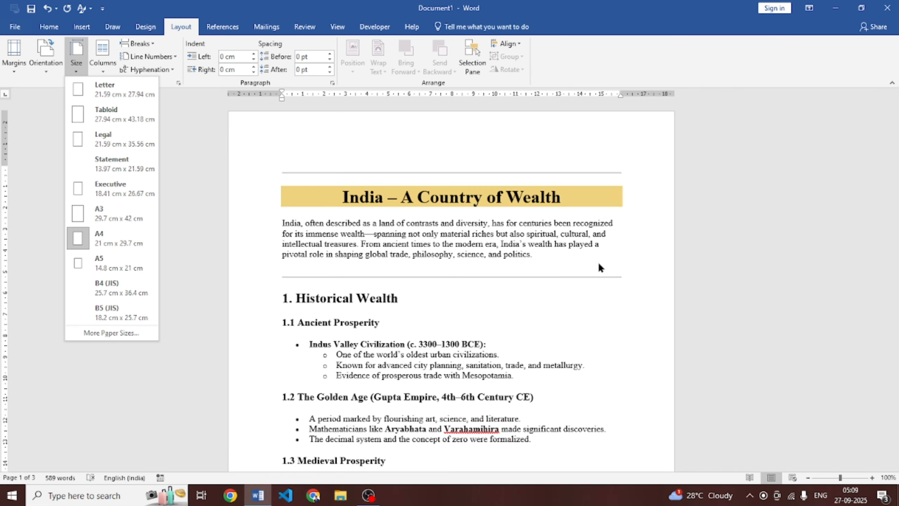
scroll(599, 264, "down", 8)
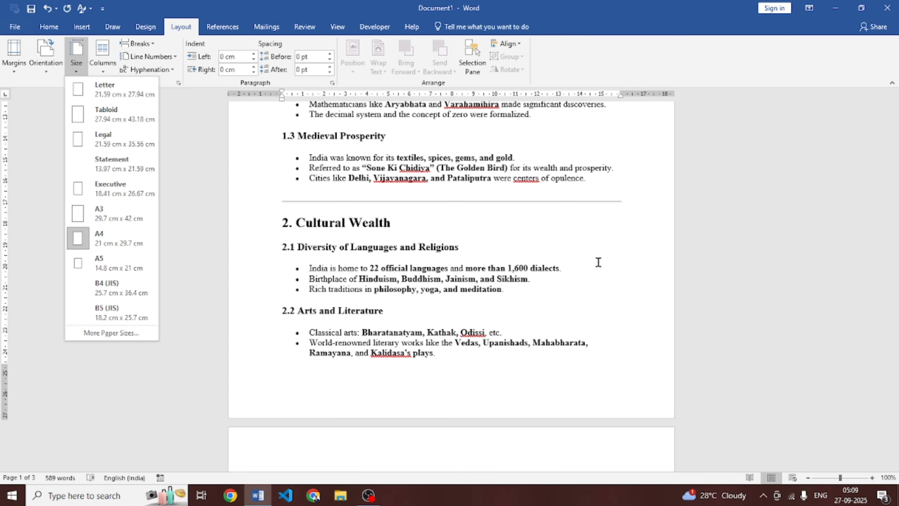
scroll(598, 262, "up", 8)
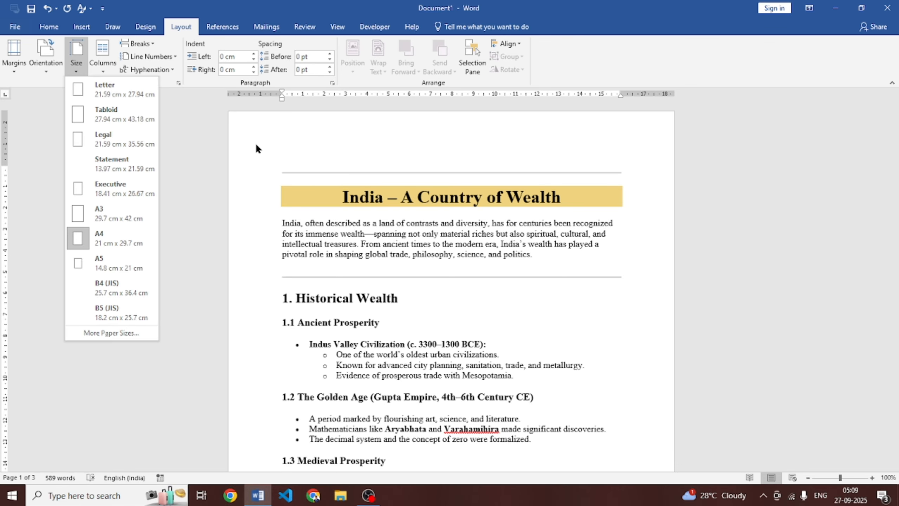
left_click(125, 264)
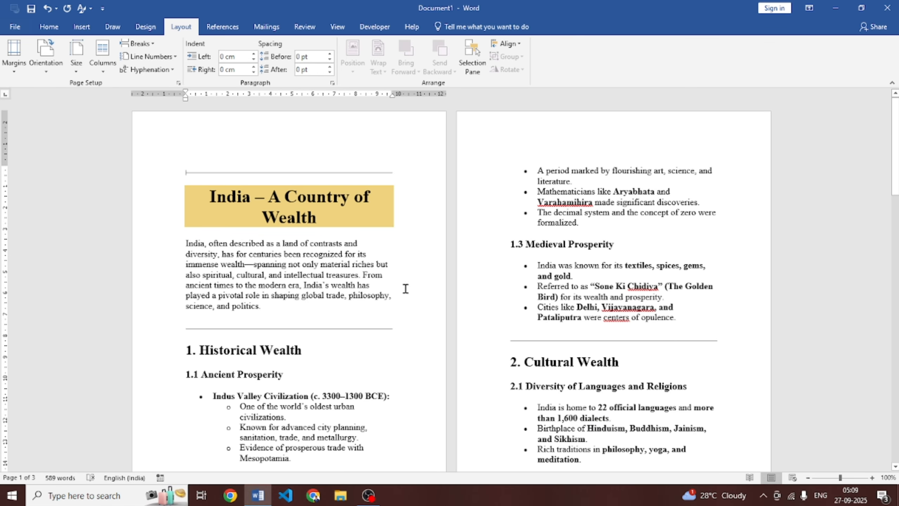
scroll(405, 287, "down", 5)
scroll(360, 255, "up", 5)
Replace the A5 paper size with Letter and look over the resulting pages.
key("ctrl+z")
scroll(486, 168, "down", 11)
scroll(485, 169, "up", 6)
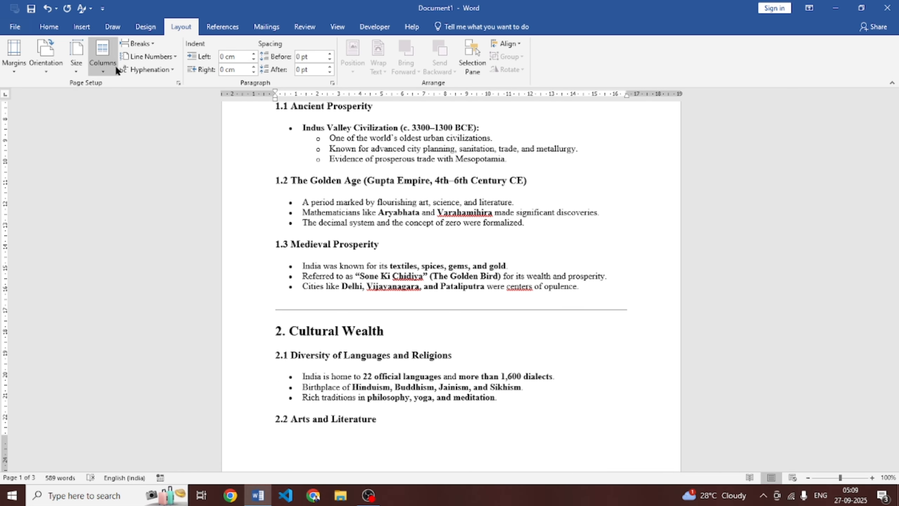
Review the additional paper sizes in Page Setup and keep Letter for the whole document.
left_click(85, 70)
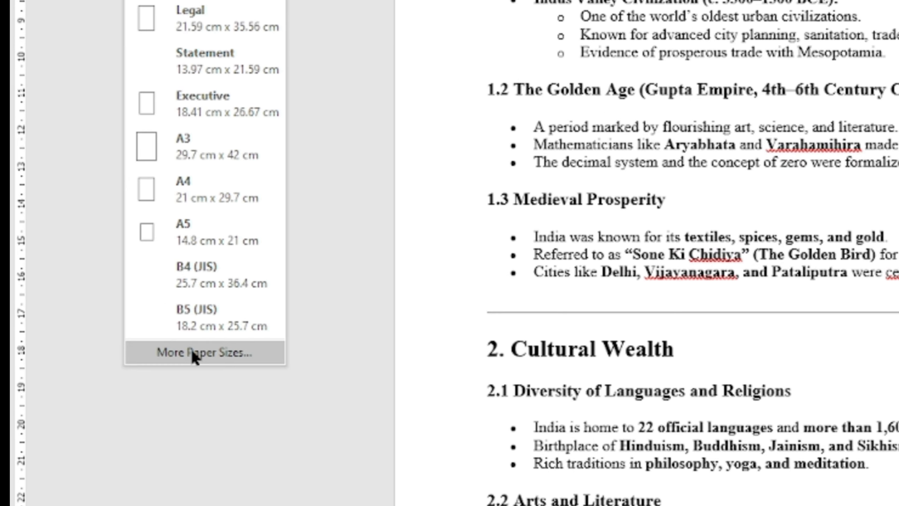
left_click(193, 353)
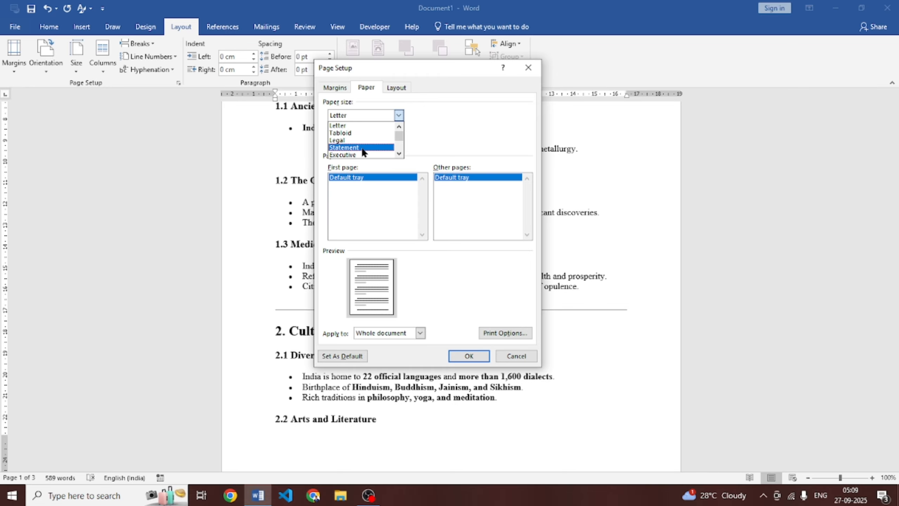
scroll(363, 150, "down", 1)
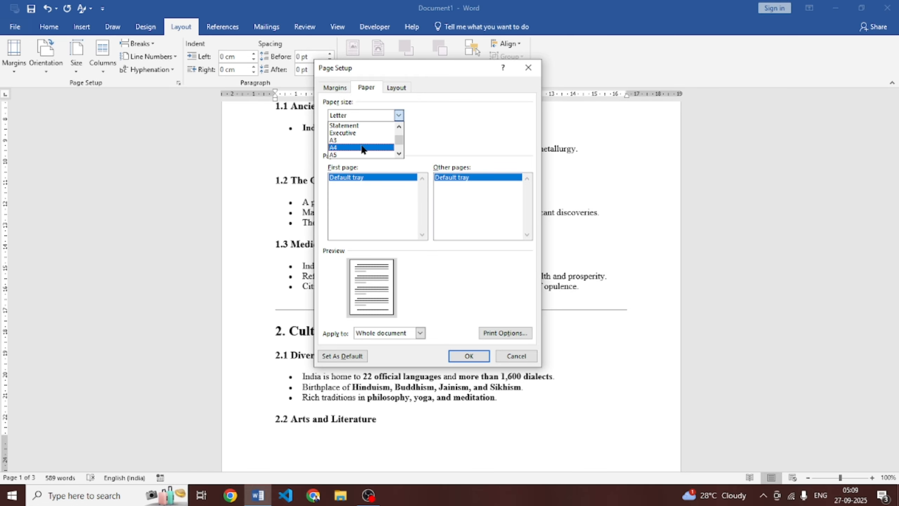
left_click(422, 119)
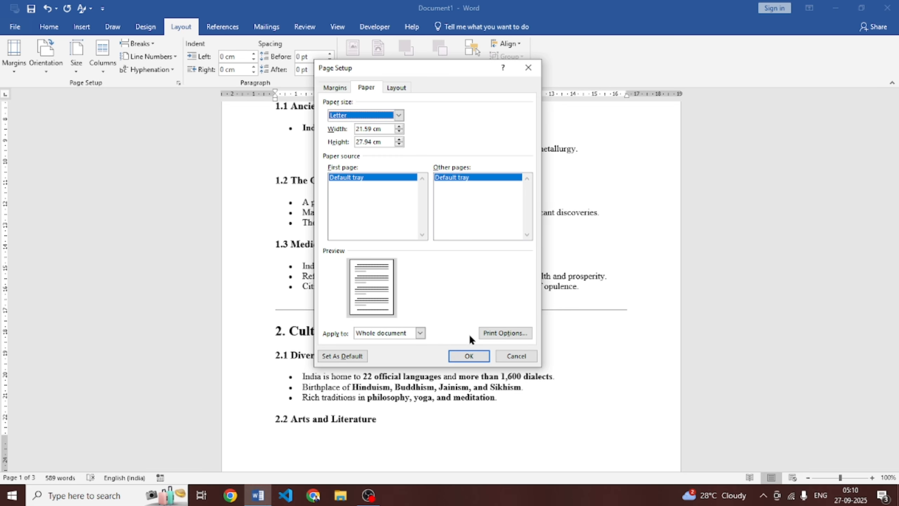
left_click(469, 356)
scroll(621, 277, "up", 6)
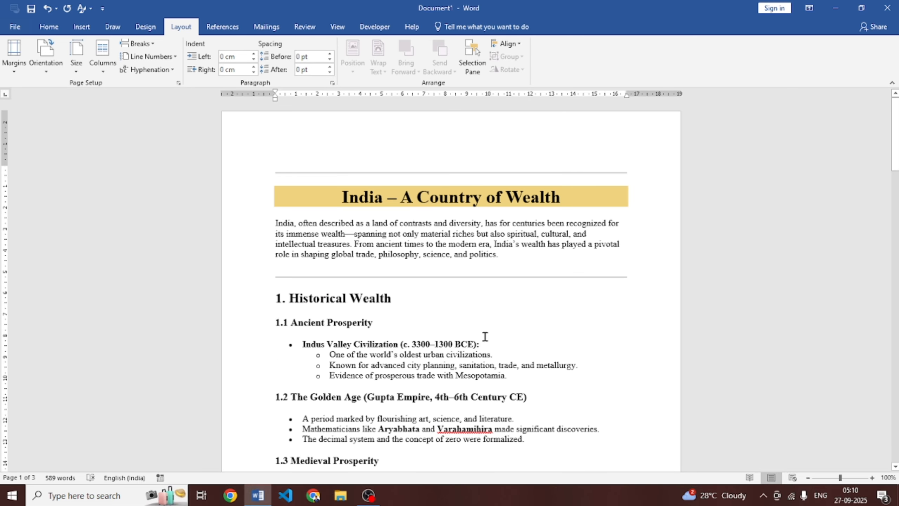
left_click(70, 63)
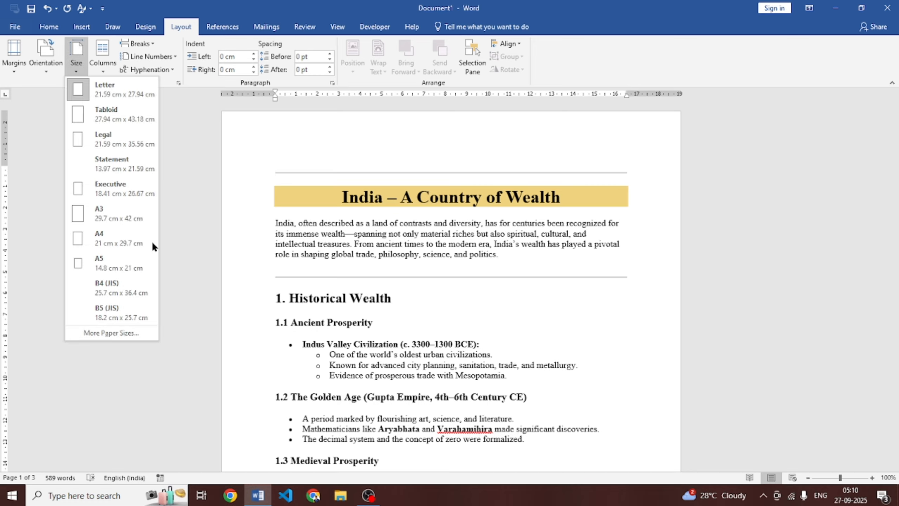
left_click(194, 311)
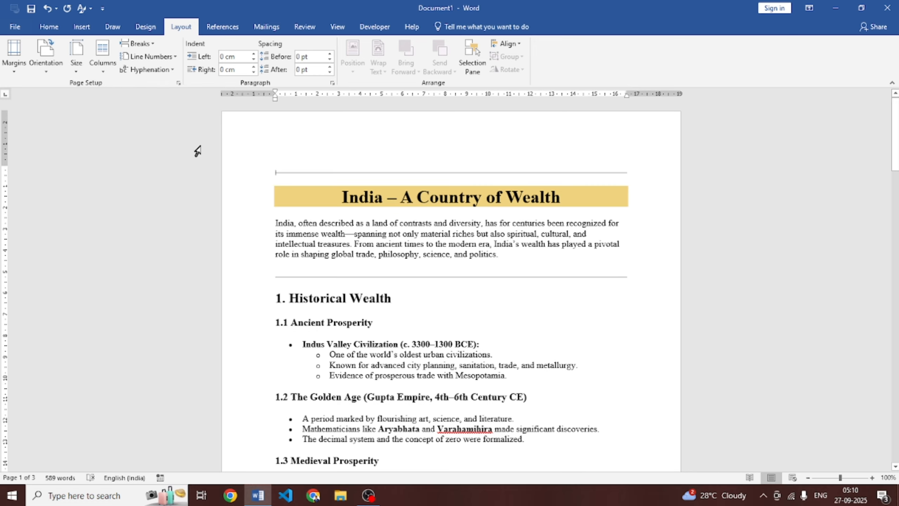
Arrange the document text in two columns and review the layout through to the conclusion.
scroll(242, 167, "down", 2)
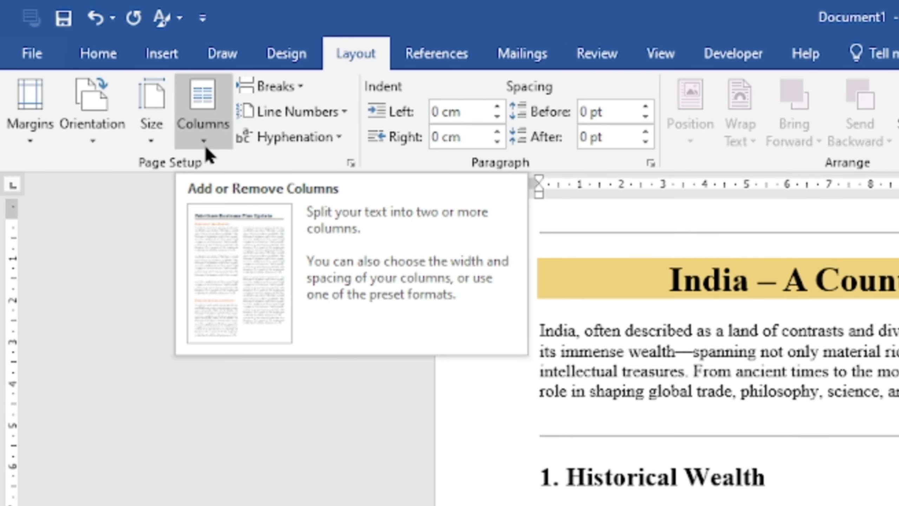
left_click(204, 143)
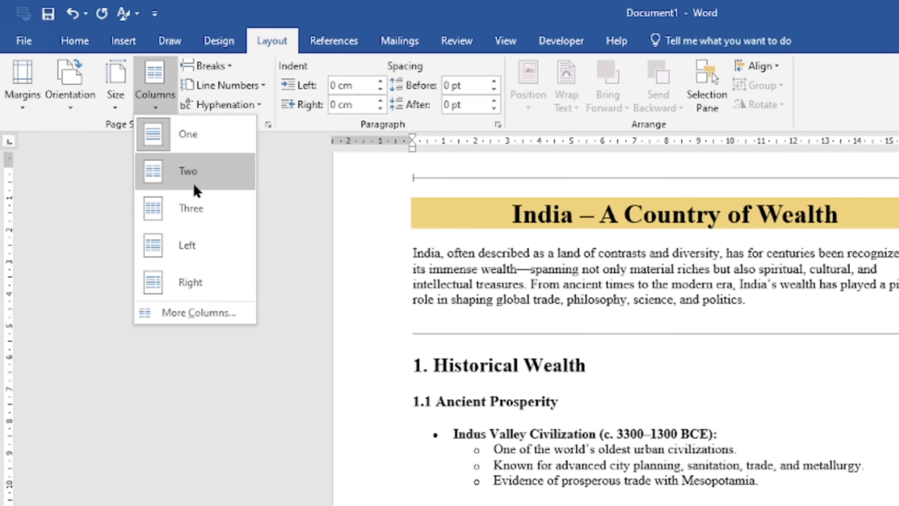
left_click(244, 223)
scroll(499, 324, "down", 15)
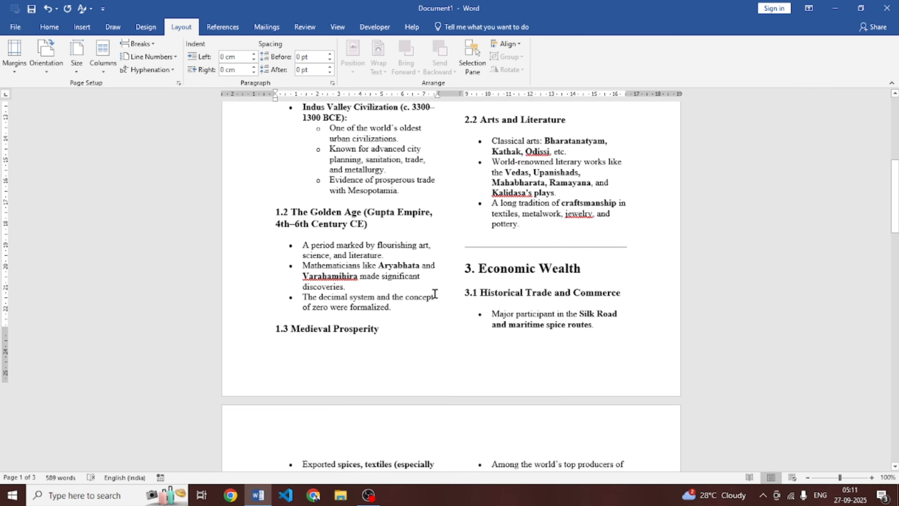
scroll(530, 198, "down", 5)
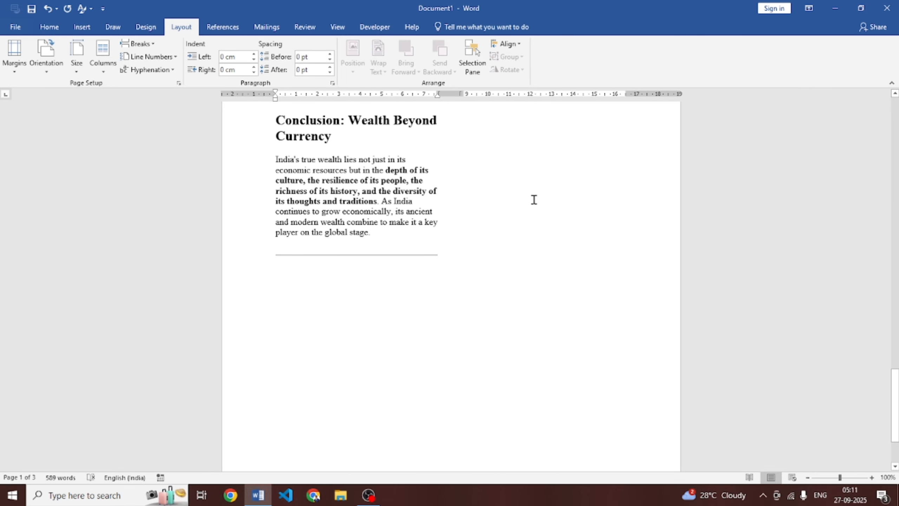
scroll(534, 199, "up", 20)
Arrange the document text in three columns.
left_click(105, 70)
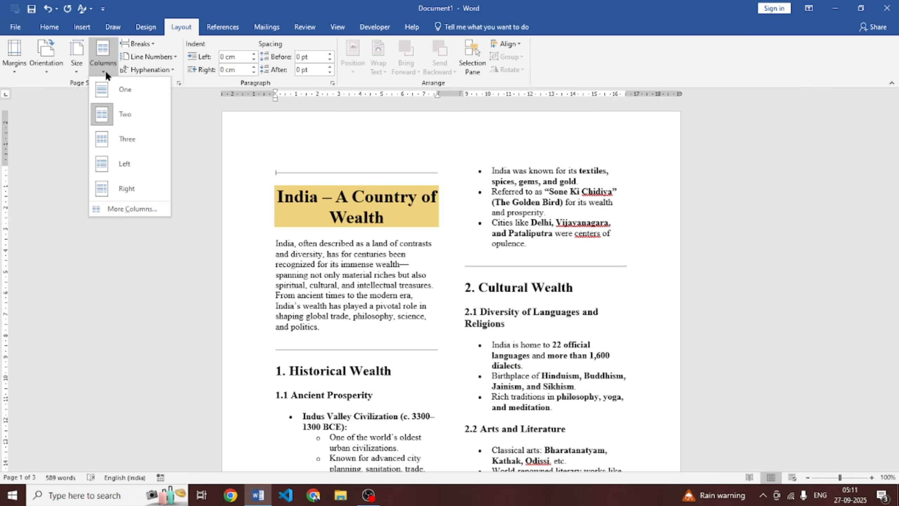
left_click(145, 140)
Apply the Left column preset to the document text, and replace it with five columns for the whole document.
left_click(105, 71)
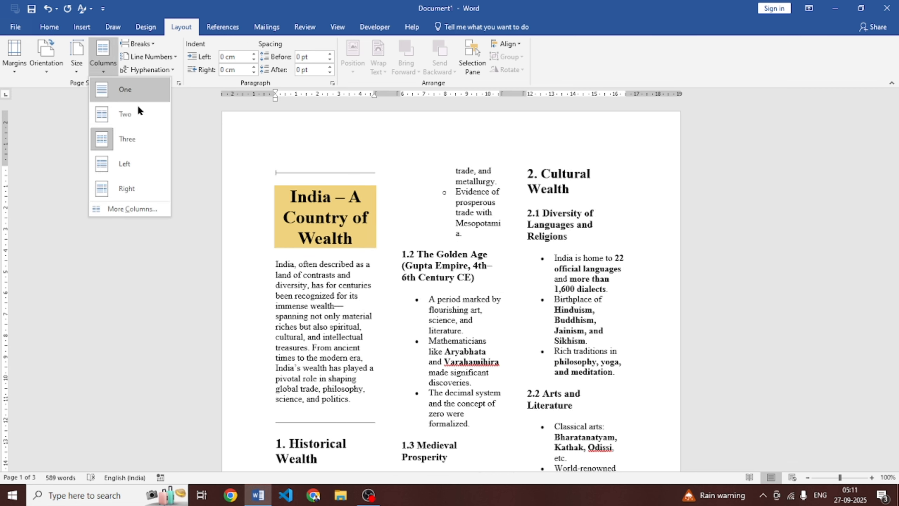
left_click(145, 166)
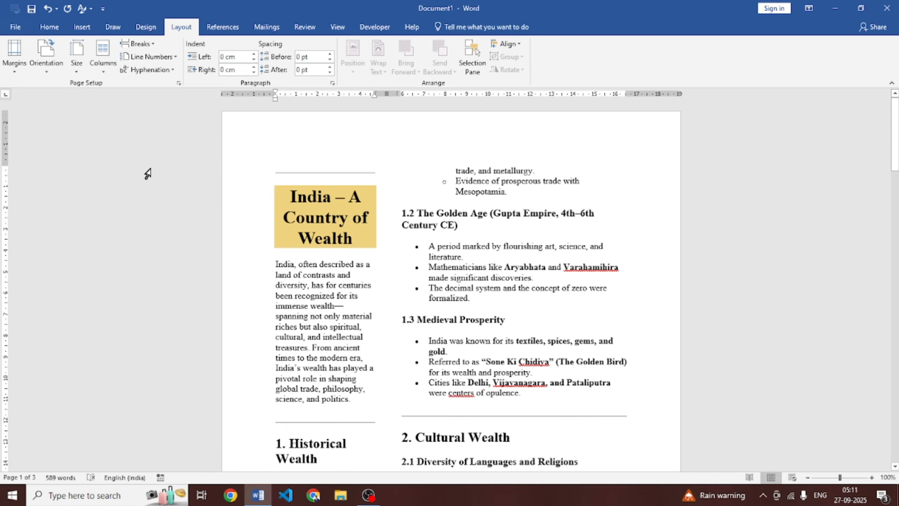
left_click(101, 67)
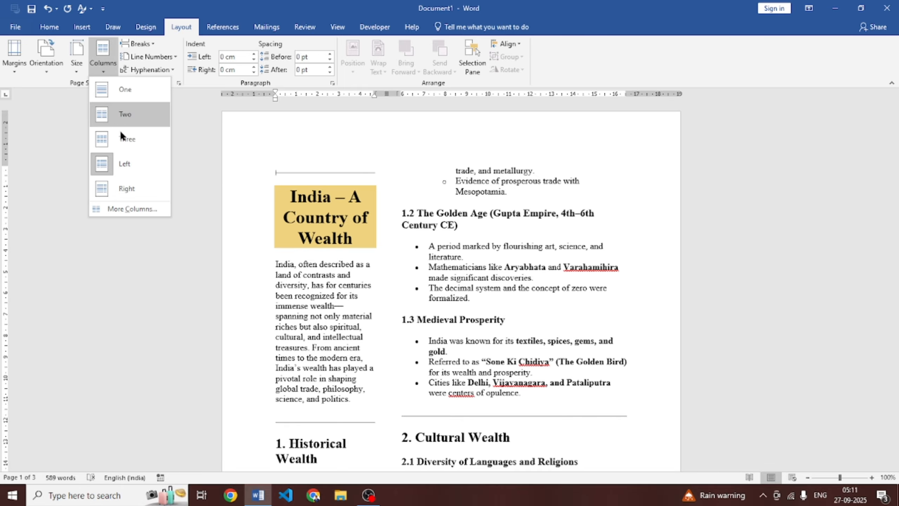
left_click(128, 209)
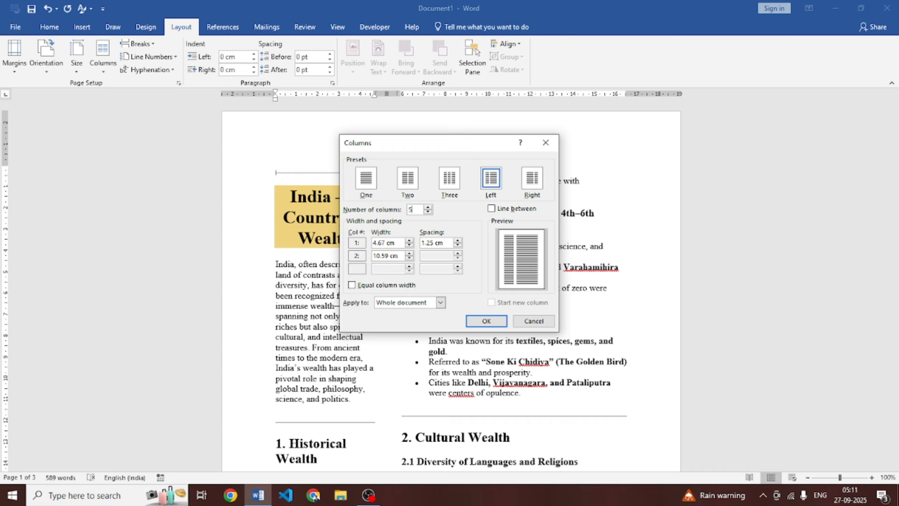
left_click(481, 323)
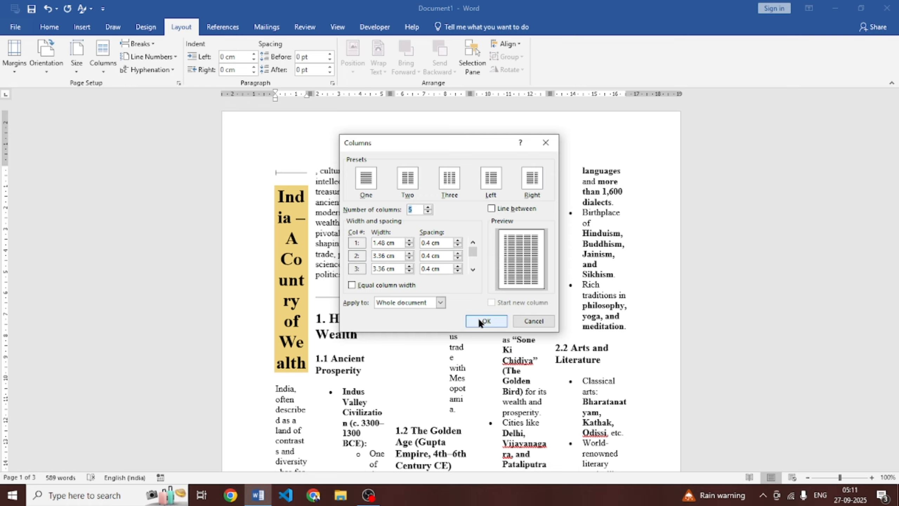
Return the whole document to the One column preset and look over the text.
left_click(367, 185)
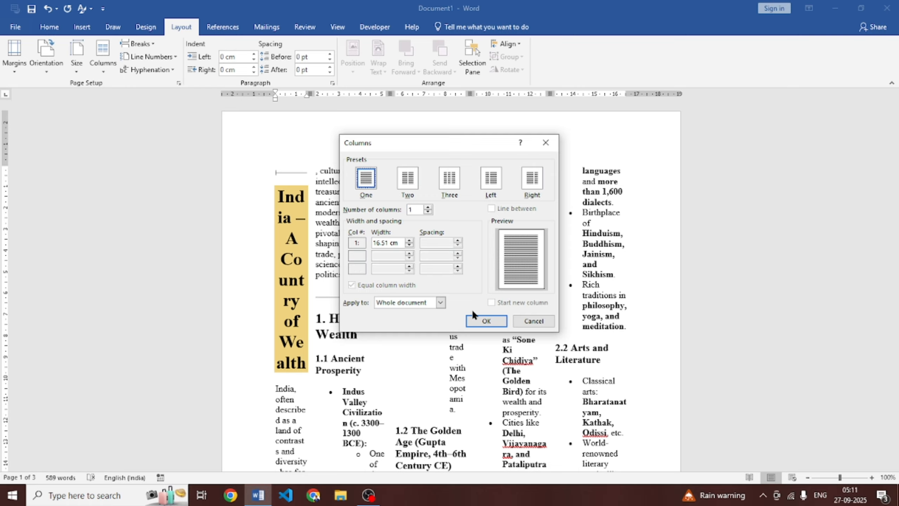
left_click(476, 319)
scroll(538, 281, "down", 18)
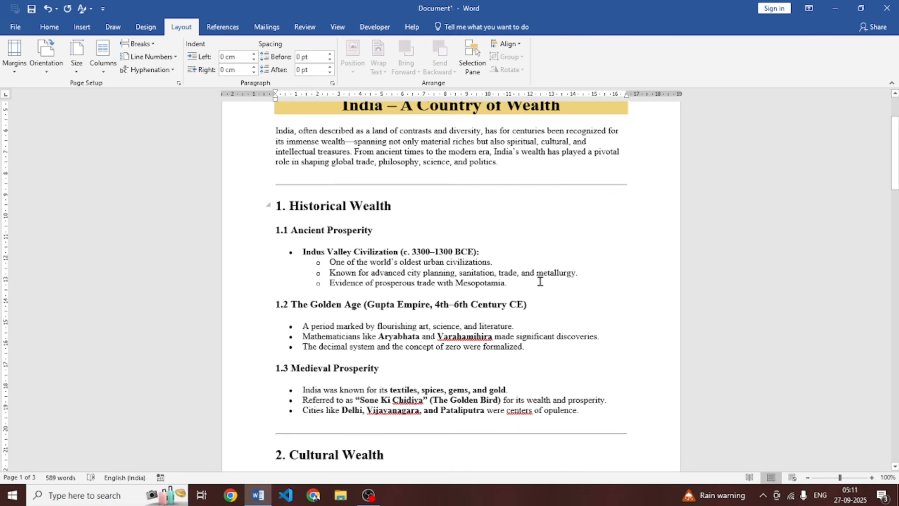
scroll(545, 267, "up", 15)
Insert a page break after the 2.2 Arts and Literature heading and review the resulting pages.
scroll(322, 196, "down", 4)
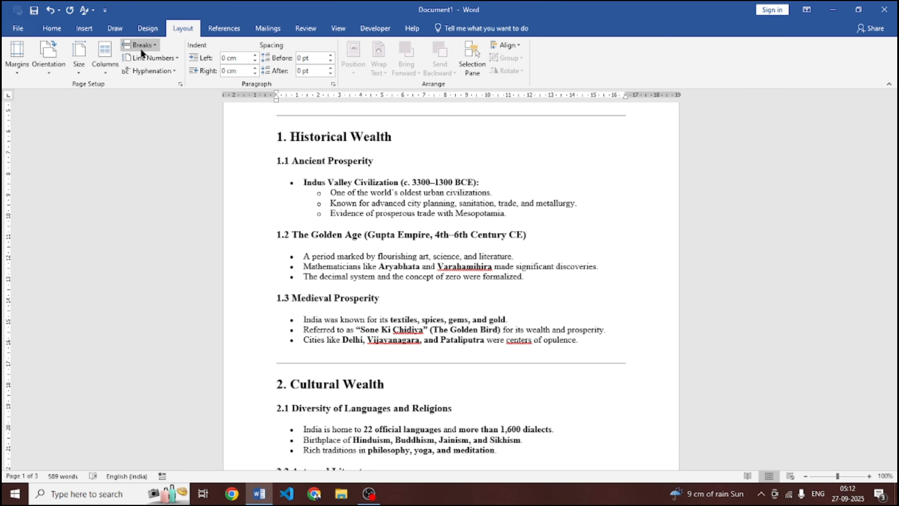
scroll(498, 176, "up", 3)
scroll(512, 226, "down", 8)
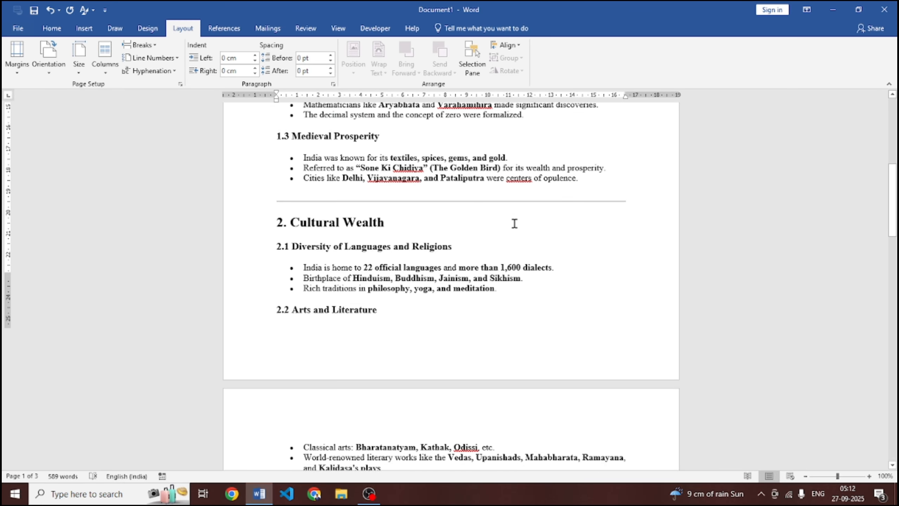
scroll(514, 223, "down", 3)
left_click(392, 209)
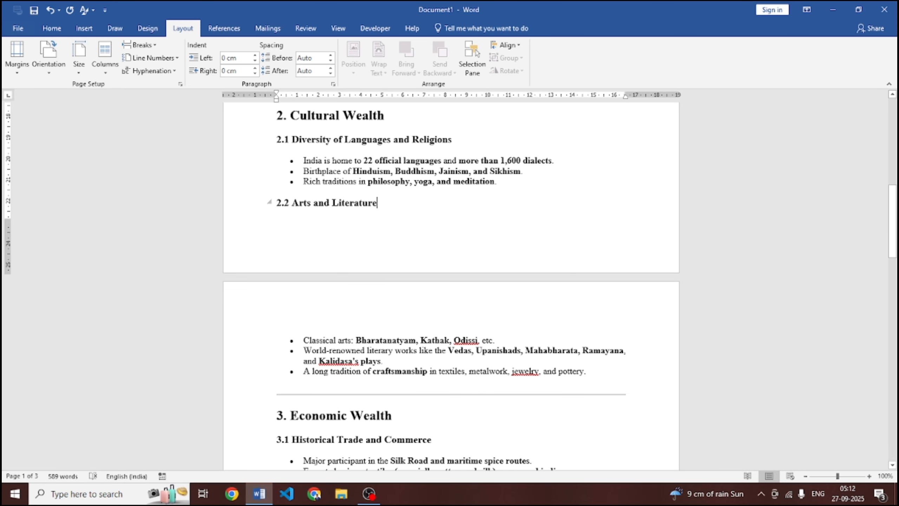
scroll(559, 198, "up", 12)
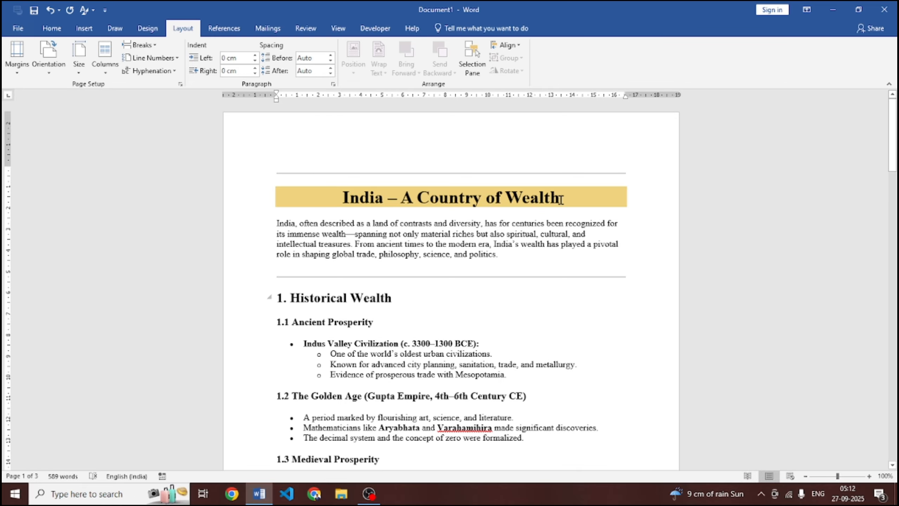
scroll(439, 175, "down", 20)
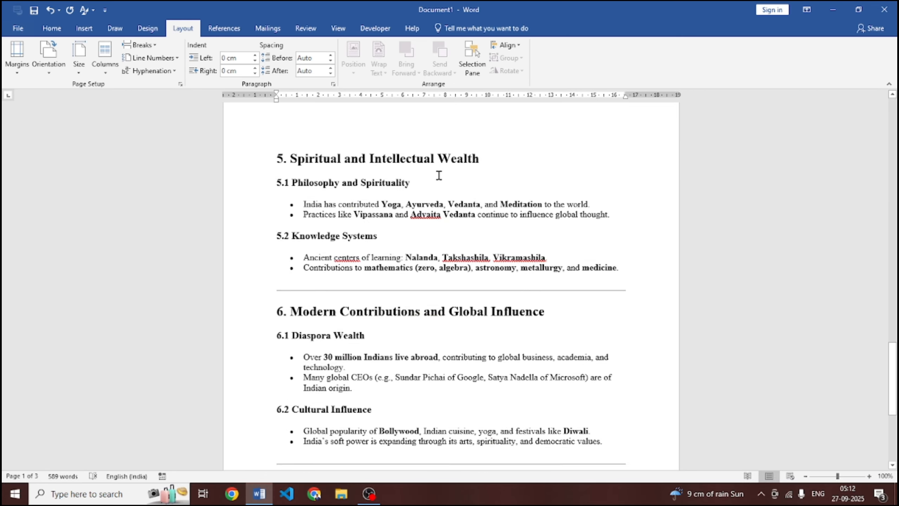
scroll(439, 175, "down", 5)
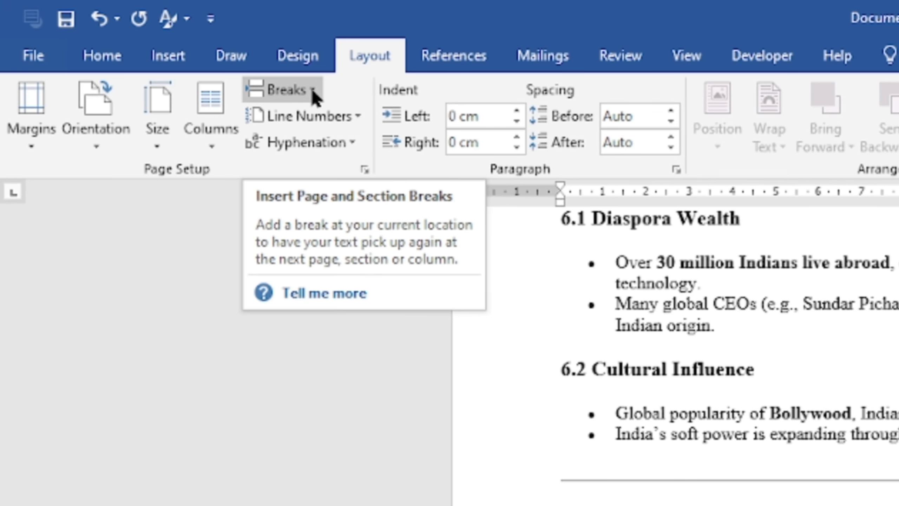
left_click(211, 63)
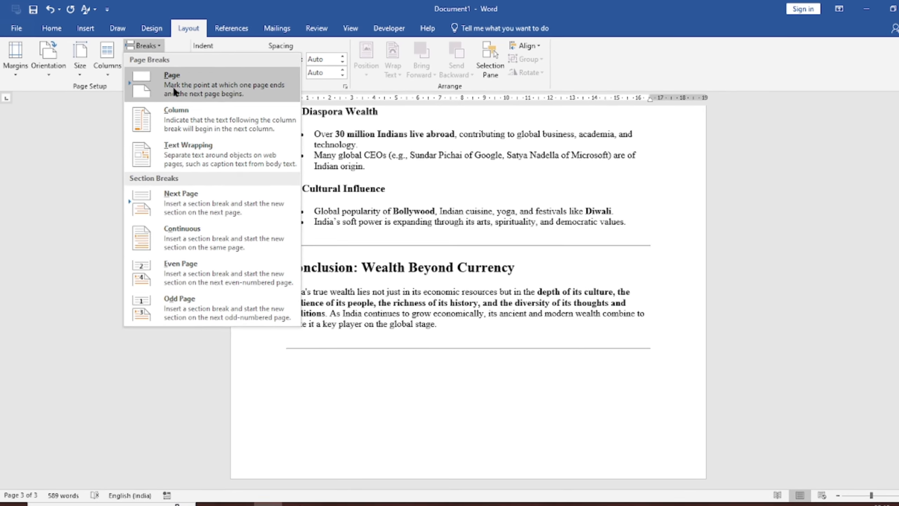
left_click(337, 177)
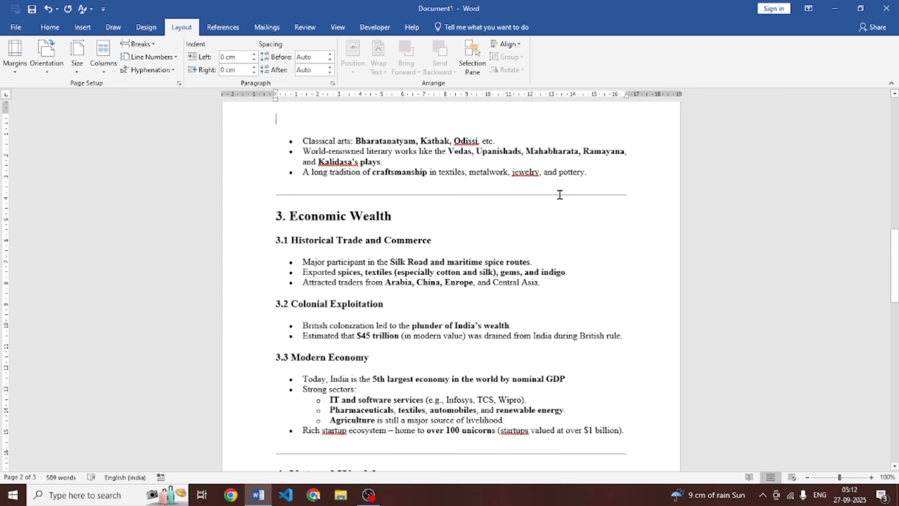
scroll(596, 185, "down", 2)
scroll(595, 185, "up", 15)
scroll(596, 185, "up", 3)
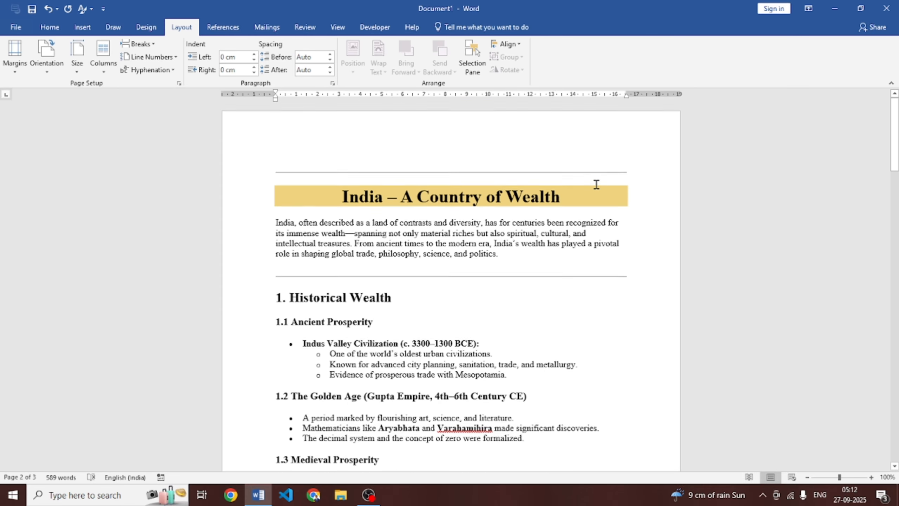
scroll(595, 184, "down", 16)
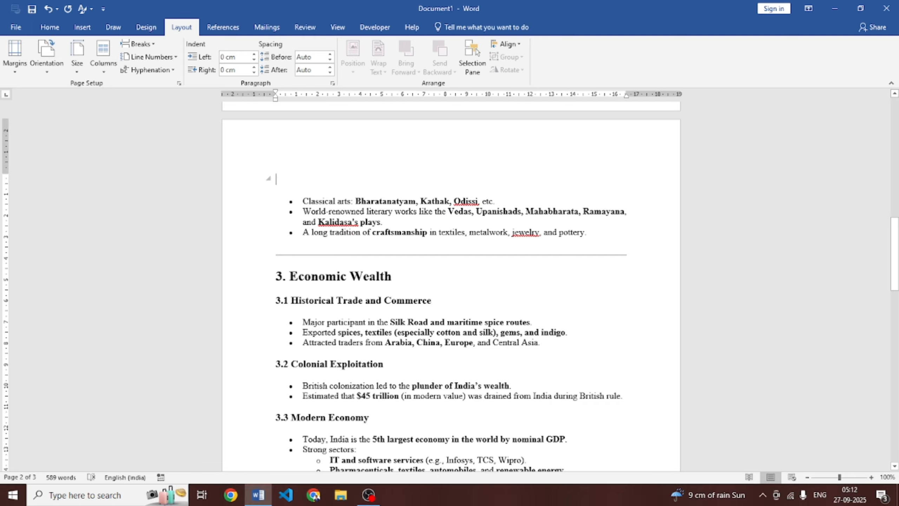
Insert a page break after the section 2.1 bullet about 22 official languages and more than 1,600 dialects.
scroll(584, 177, "up", 5)
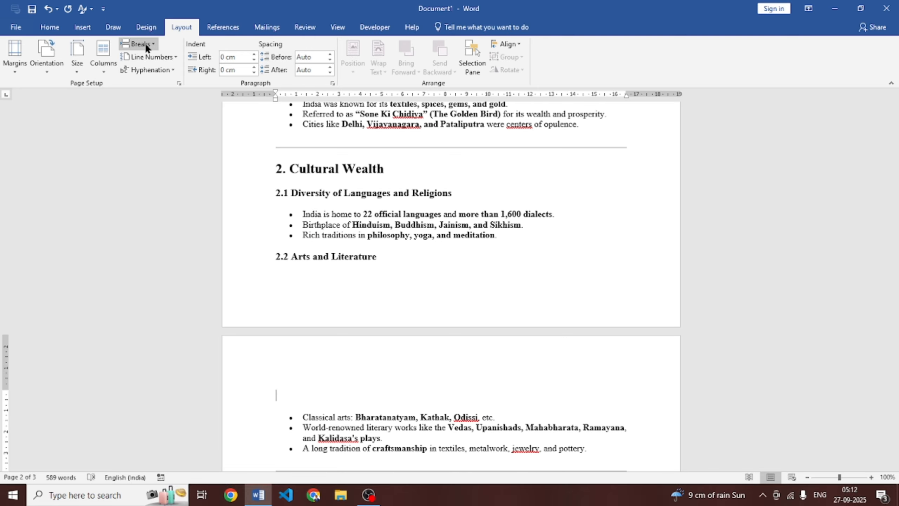
left_click(583, 212)
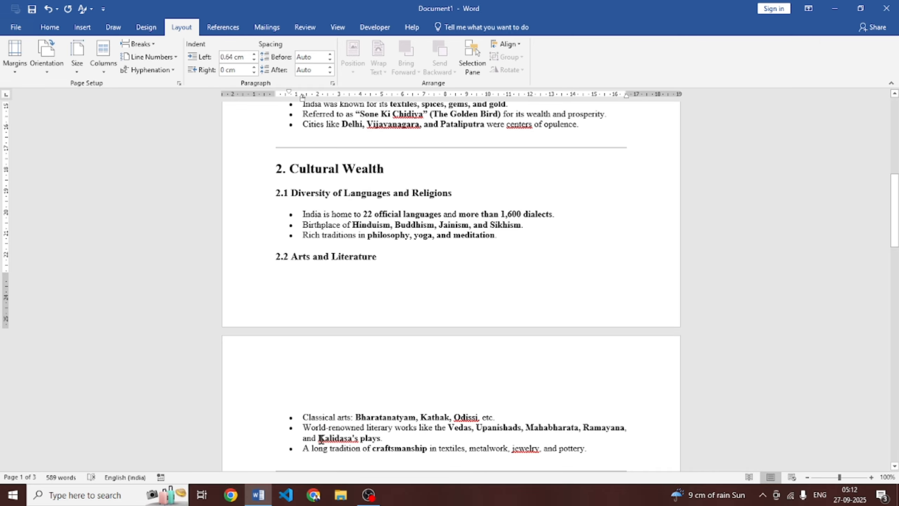
left_click(143, 43)
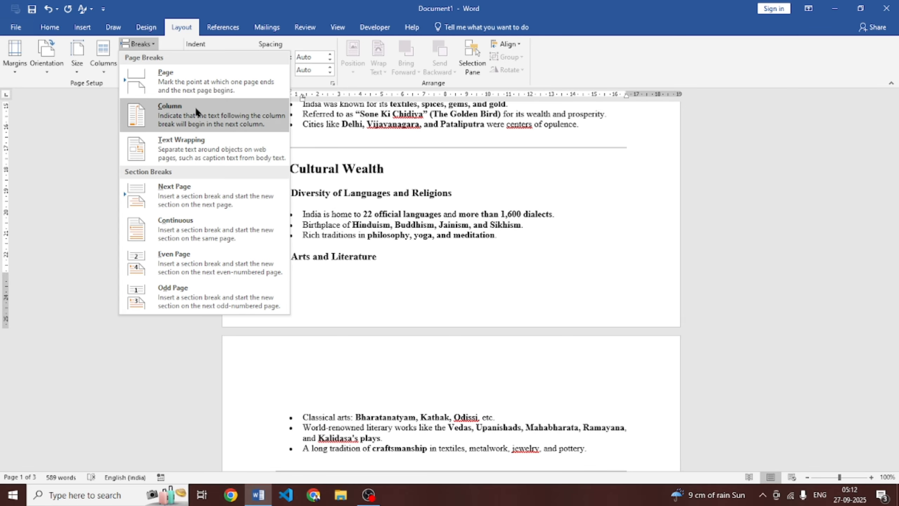
scroll(594, 226, "up", 10)
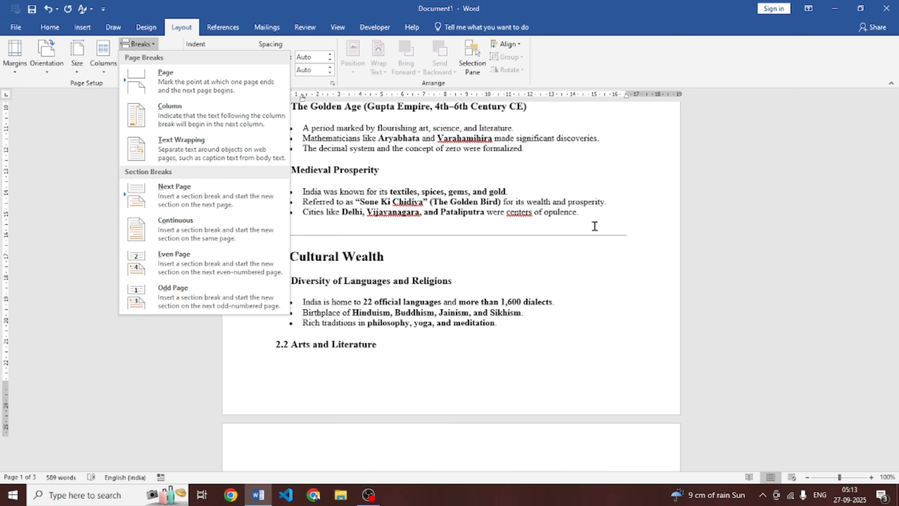
left_click(367, 169)
scroll(584, 253, "down", 5)
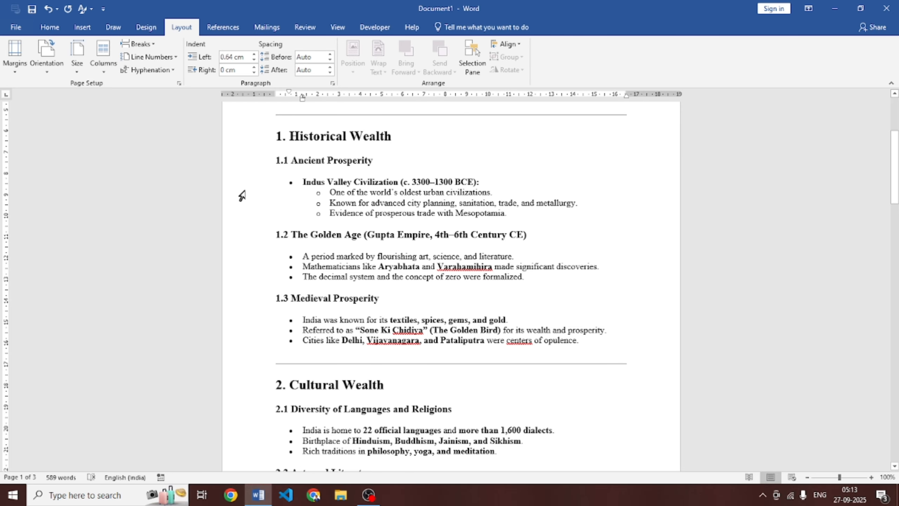
left_click(146, 43)
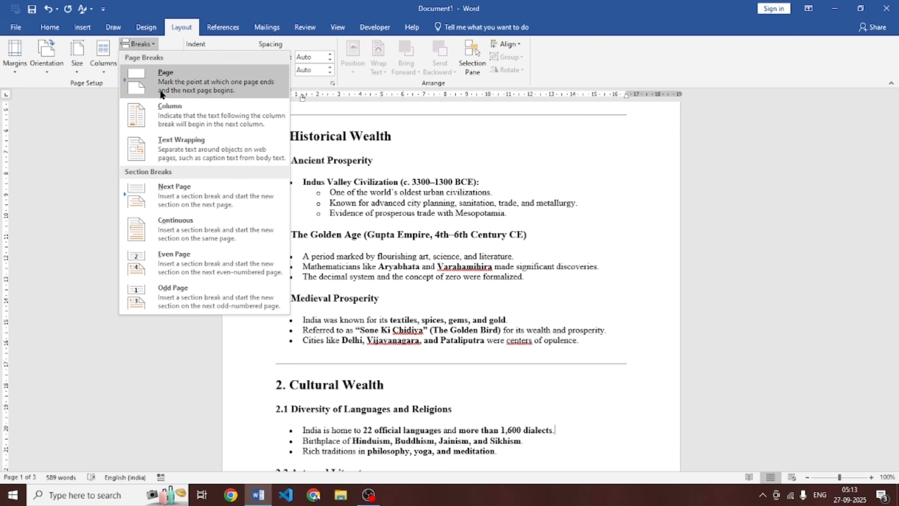
left_click(161, 79)
scroll(434, 213, "down", 5)
scroll(434, 219, "down", 1)
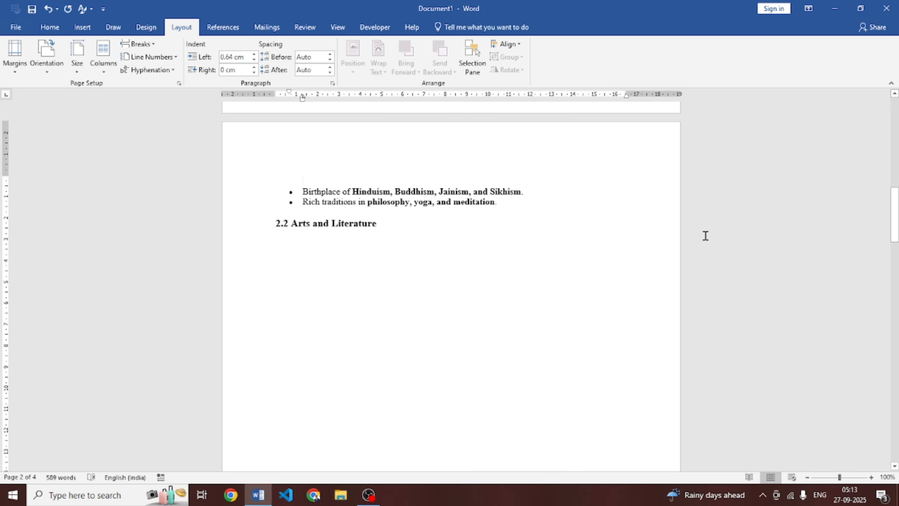
Review the pages around the new page break and arrange the document text in two columns.
scroll(574, 265, "up", 20)
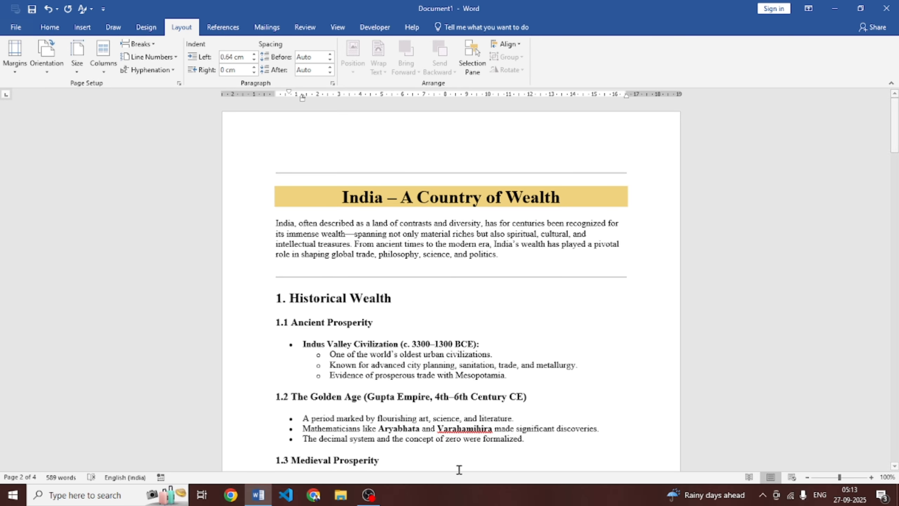
scroll(456, 373, "down", 20)
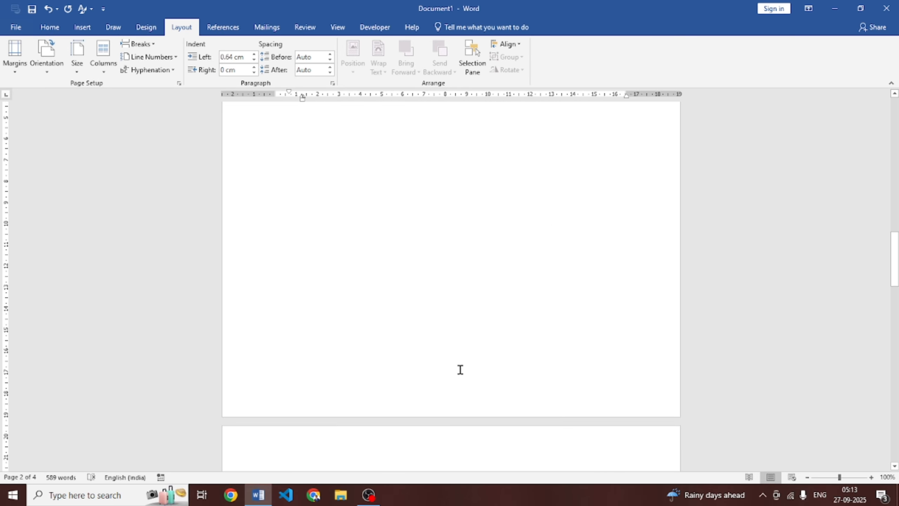
scroll(280, 153, "up", 19)
scroll(305, 189, "down", 12)
scroll(347, 196, "up", 1)
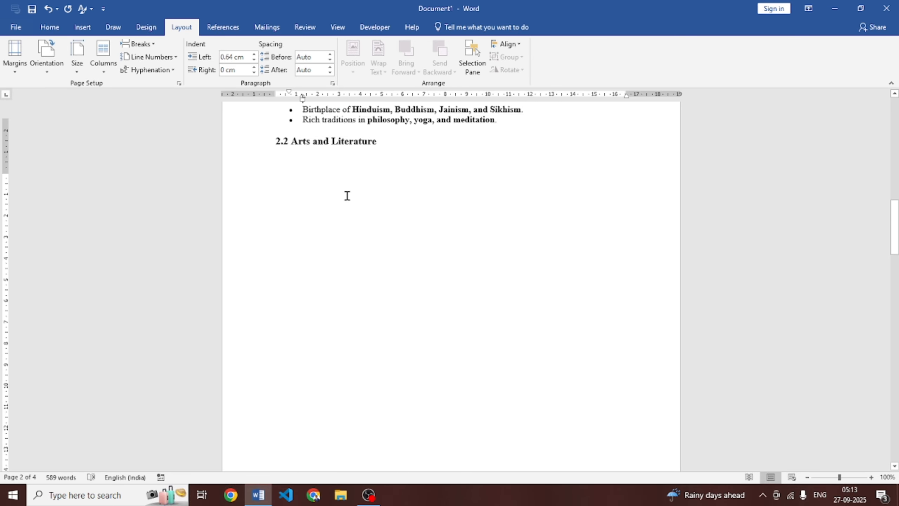
scroll(348, 196, "up", 3)
left_click(103, 54)
left_click(121, 110)
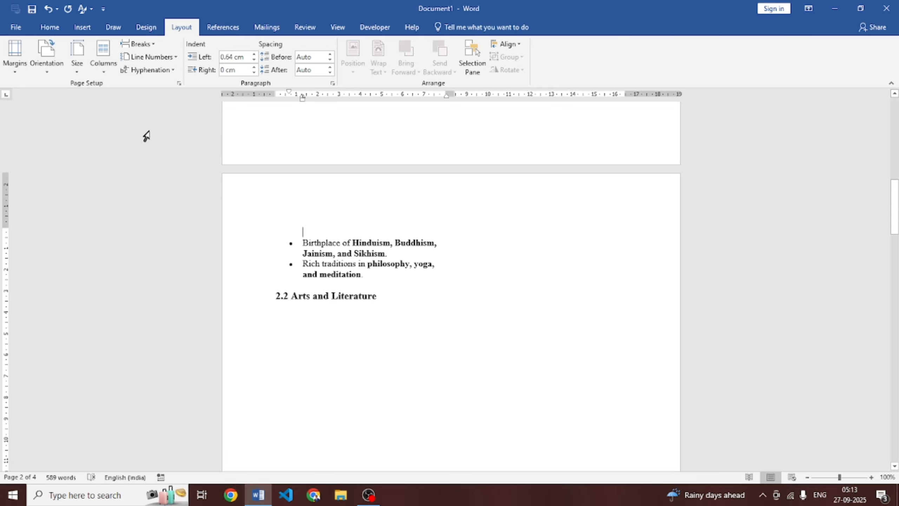
scroll(214, 144, "up", 15)
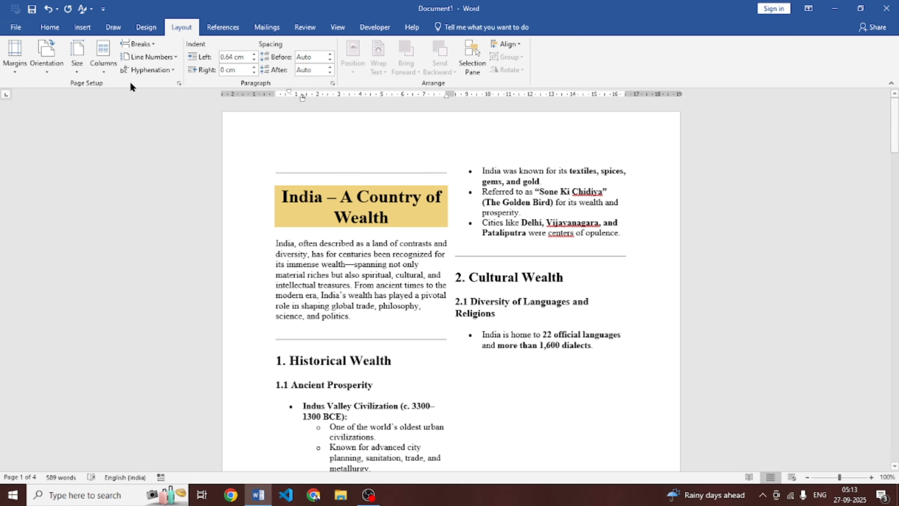
Insert a column break after the 1.3 Medieval Prosperity heading.
left_click(150, 45)
scroll(519, 343, "down", 9)
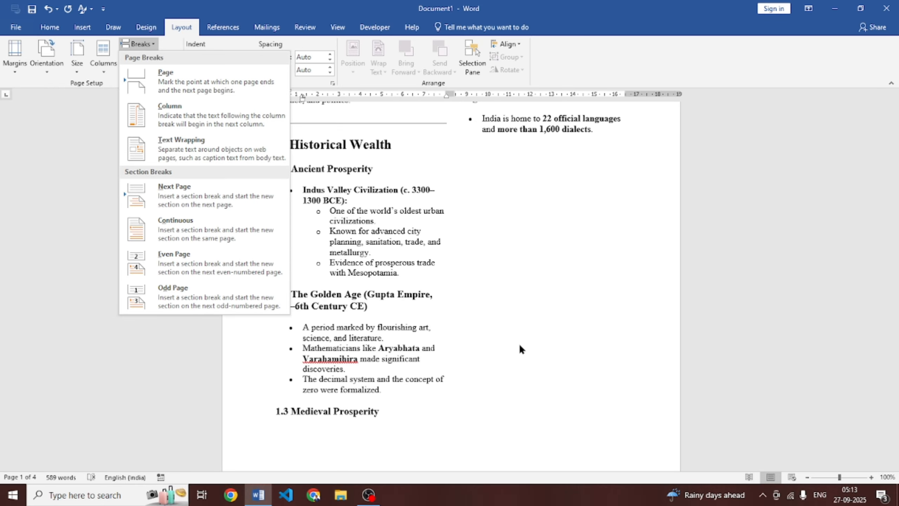
left_click(386, 296)
left_click(385, 300)
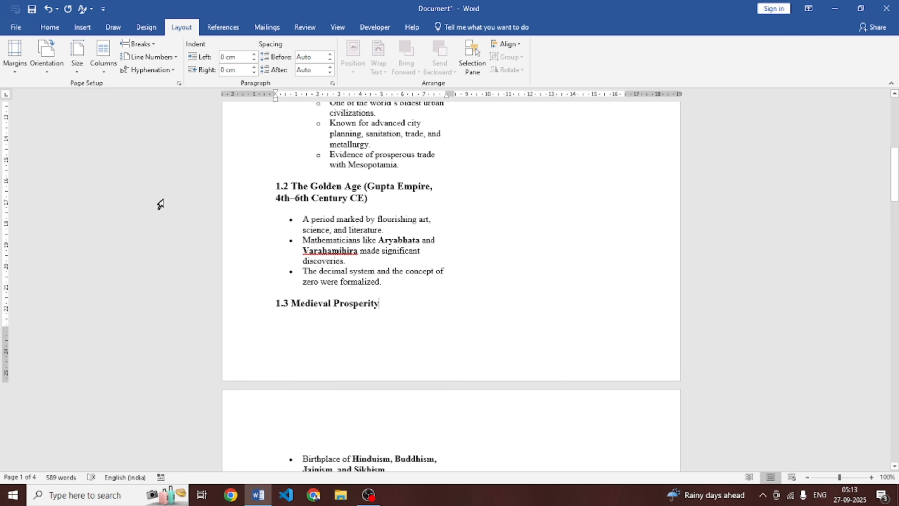
scroll(548, 277, "up", 9)
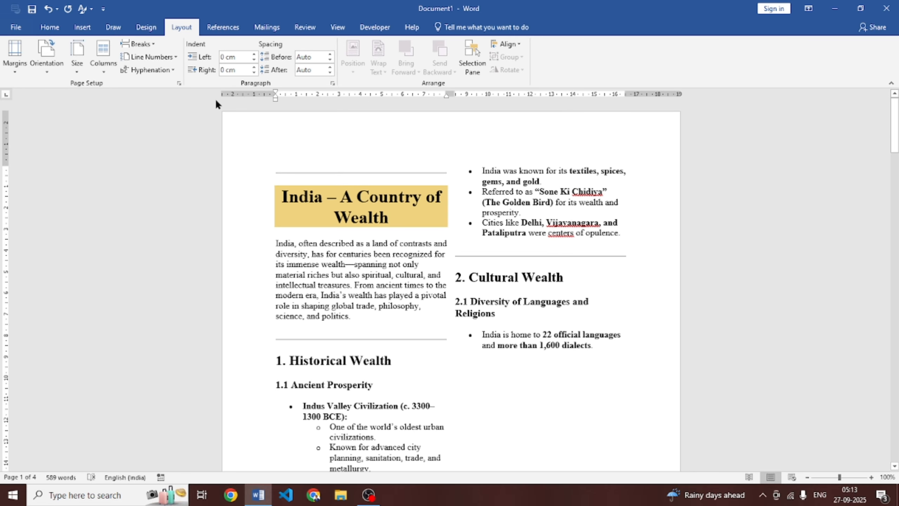
left_click(149, 43)
left_click(173, 138)
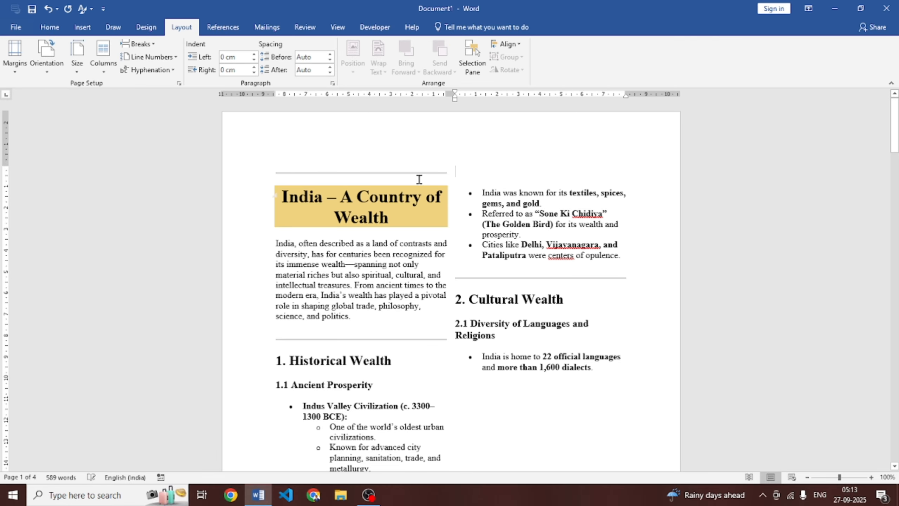
Insert a Next Page section break on the empty line above the 1.3 Medieval Prosperity bullets.
left_click(142, 42)
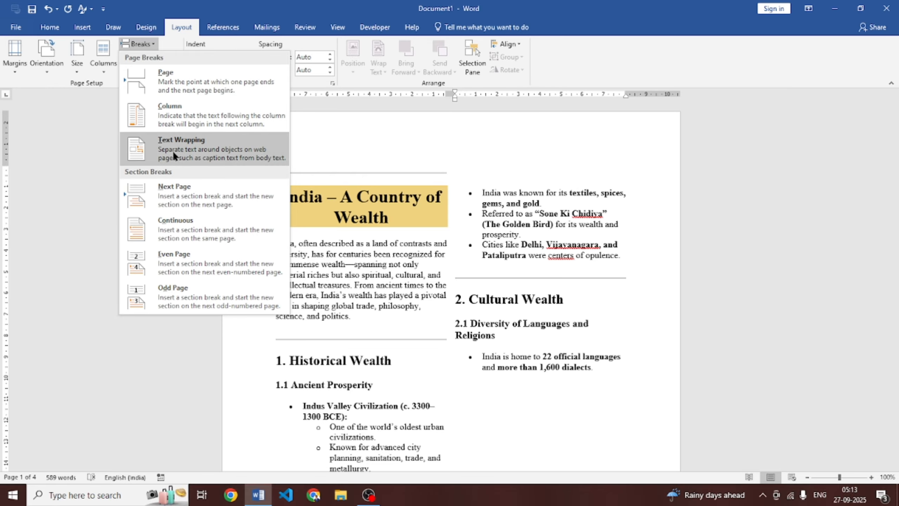
left_click(167, 200)
Return the document to a single text column without the column and section breaks after the 1.3 Medieval Prosperity heading.
left_click(138, 43)
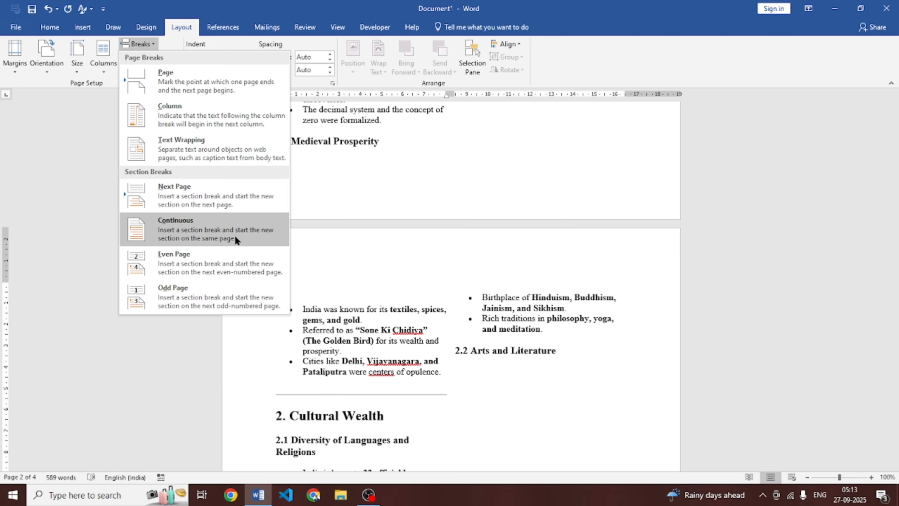
left_click(80, 252)
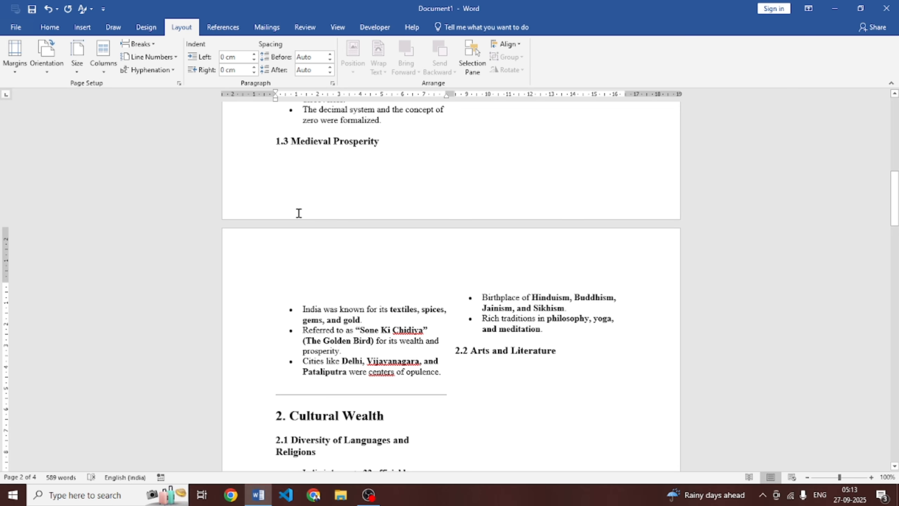
scroll(298, 213, "up", 12)
left_click(109, 60)
left_click(138, 95)
Review the single-column layout across all pages, from the title through the conclusion.
scroll(381, 176, "down", 8)
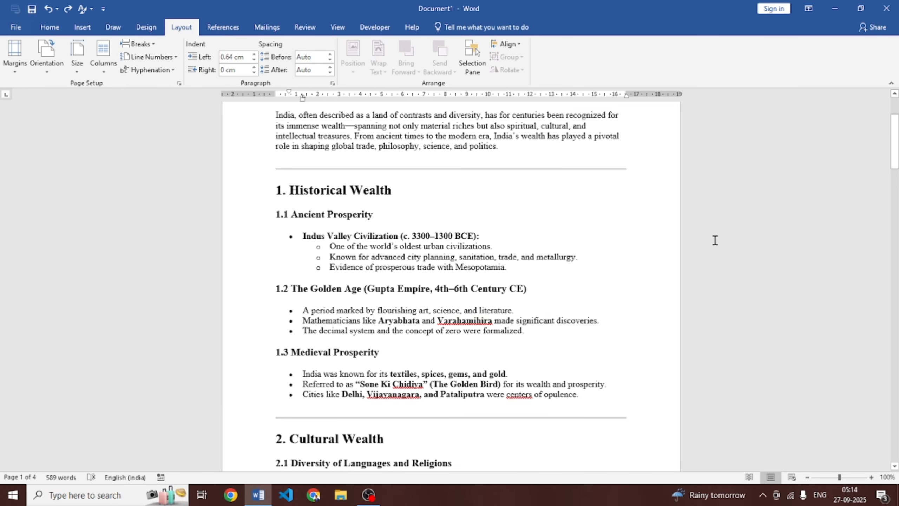
scroll(721, 227, "down", 8)
scroll(411, 194, "up", 9)
scroll(413, 193, "down", 8)
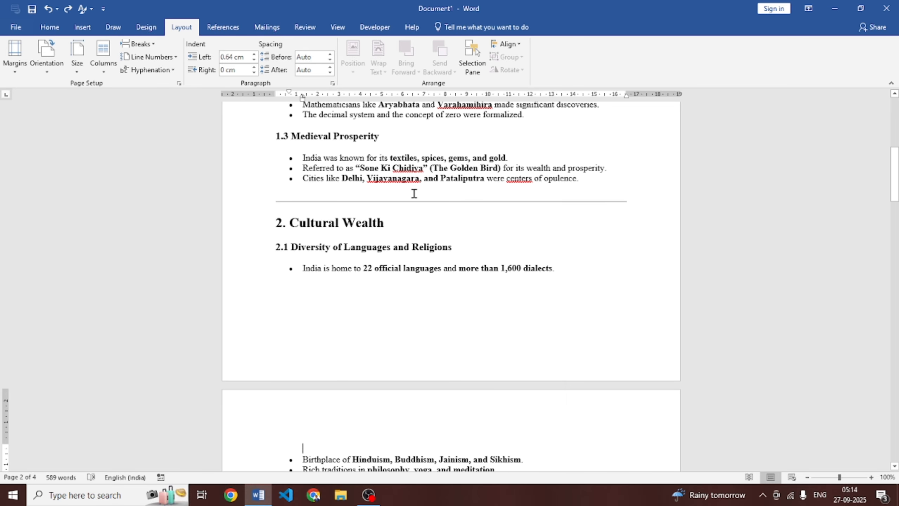
scroll(538, 295, "down", 15)
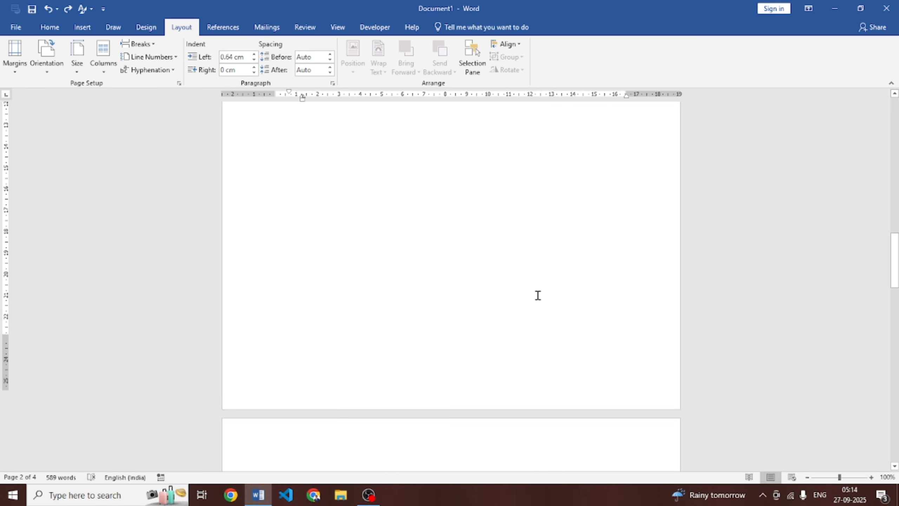
scroll(538, 295, "down", 20)
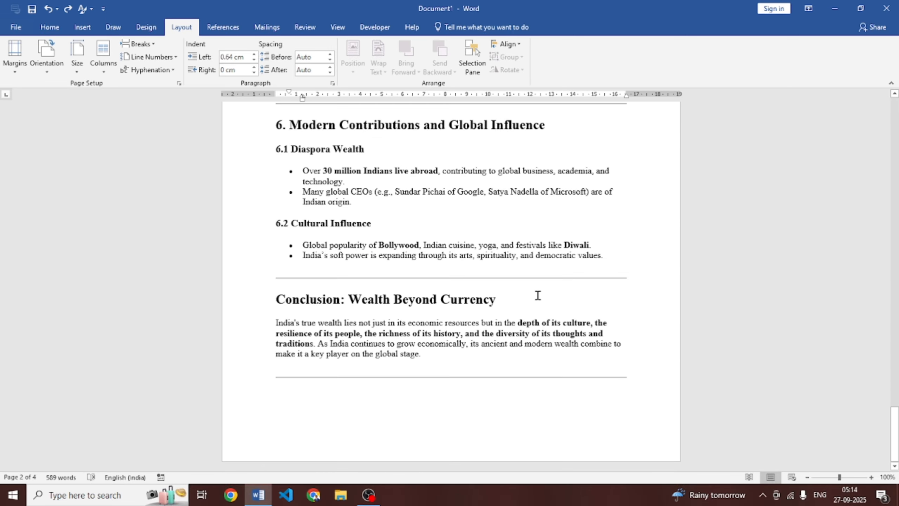
scroll(537, 294, "up", 12)
scroll(538, 295, "up", 20)
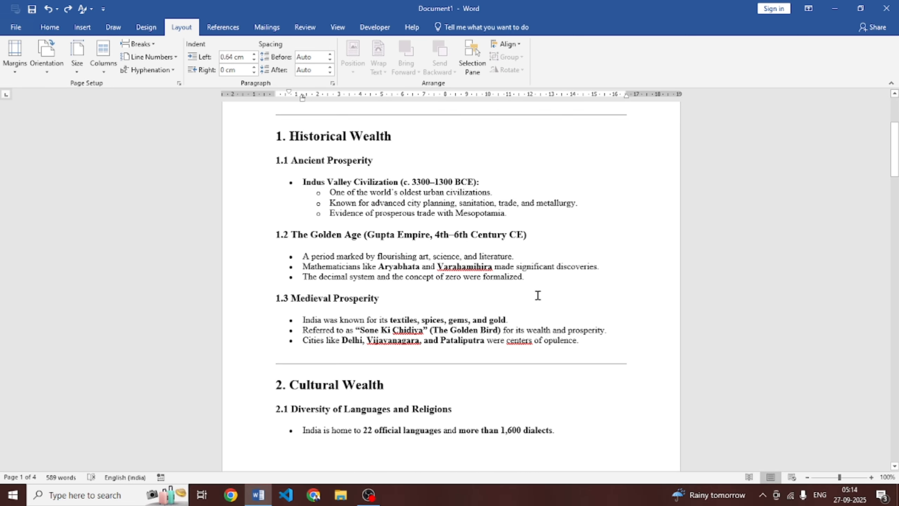
scroll(538, 295, "down", 5)
left_click(500, 278)
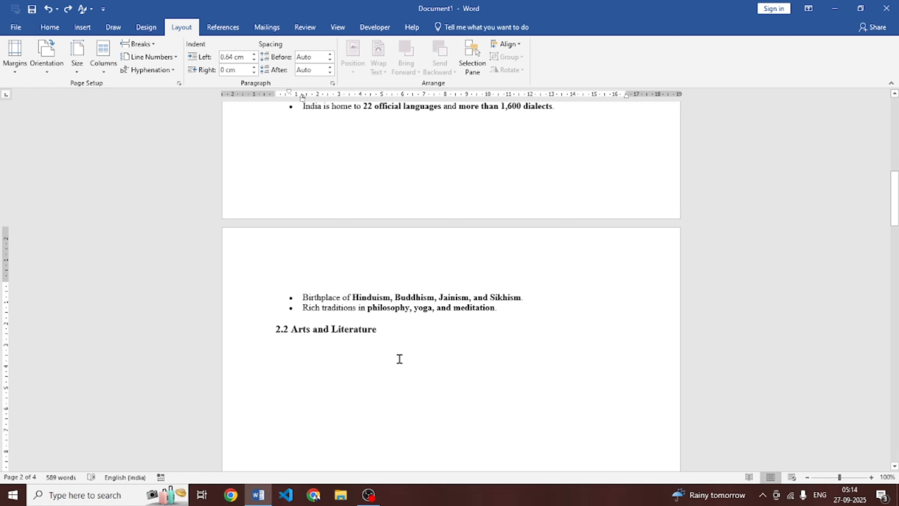
scroll(399, 358, "up", 10)
scroll(283, 237, "down", 3)
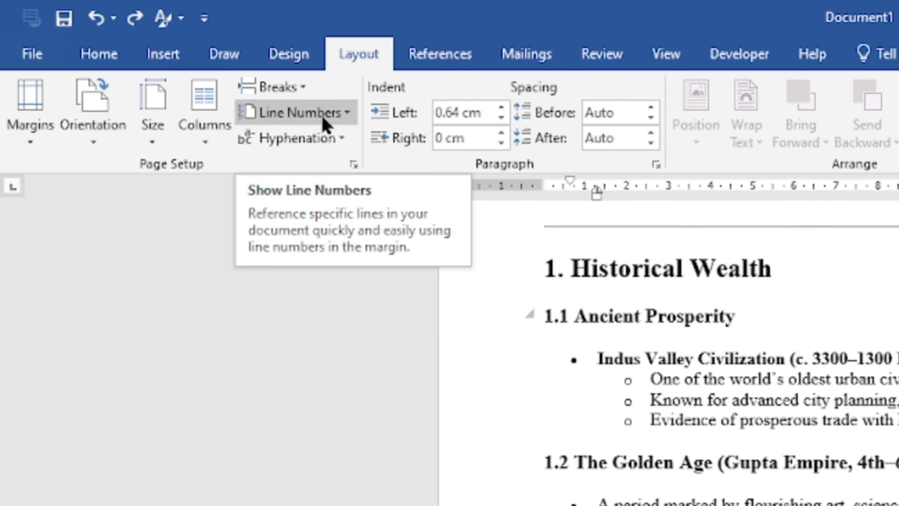
Turn on continuous line numbering and check the line numbers through to the end of the document.
left_click(211, 75)
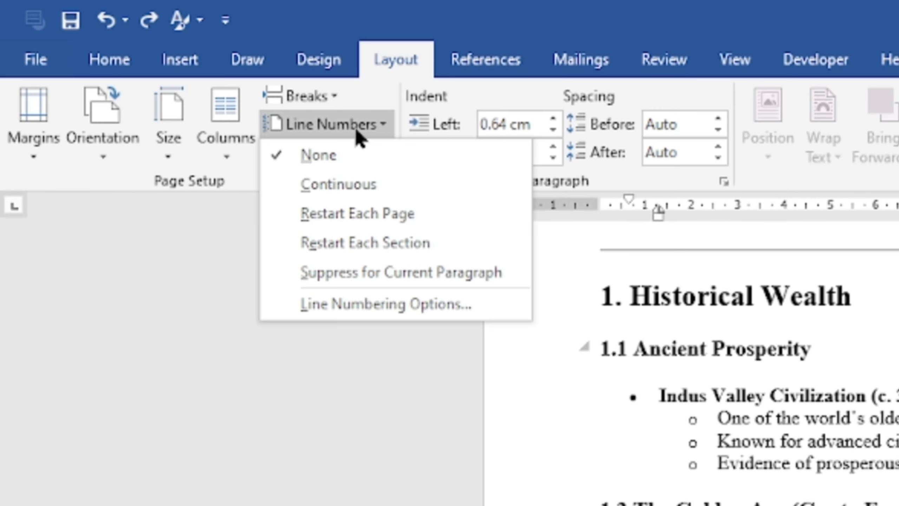
left_click(332, 374)
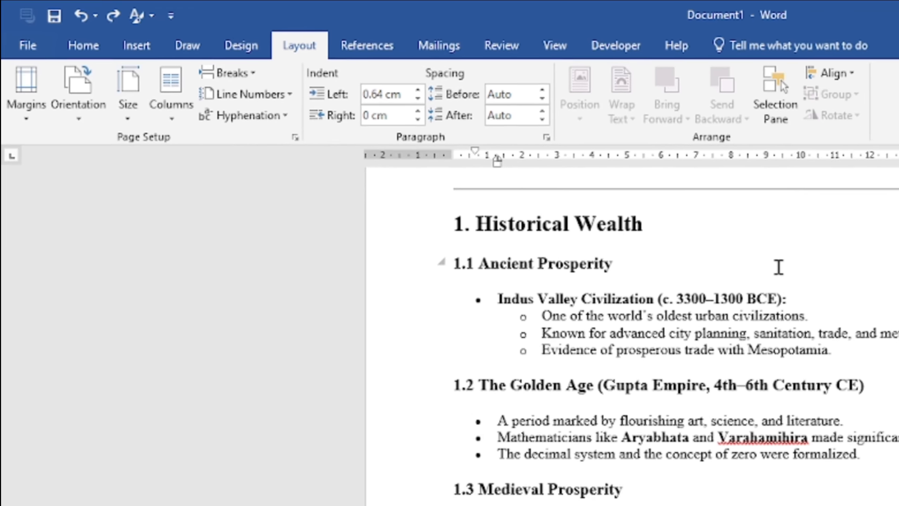
scroll(524, 207, "down", 10)
scroll(524, 207, "up", 5)
left_click(174, 64)
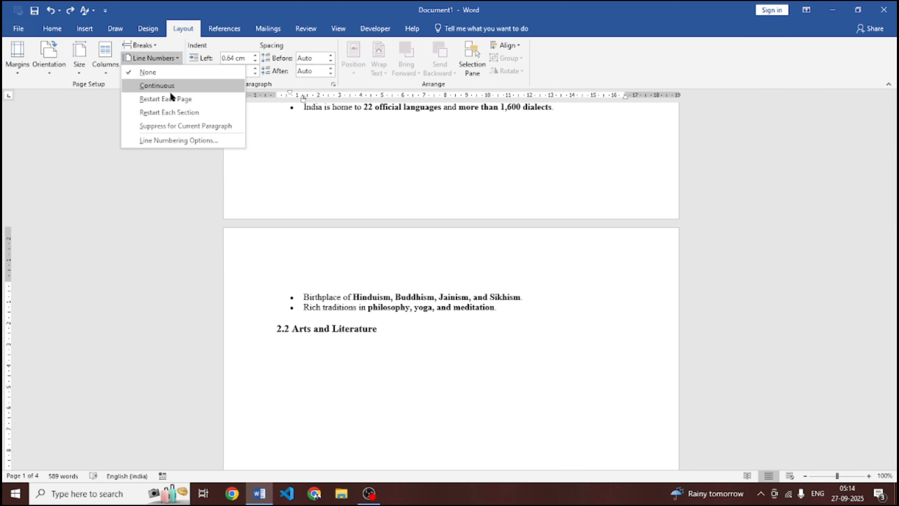
left_click(177, 92)
scroll(446, 179, "up", 15)
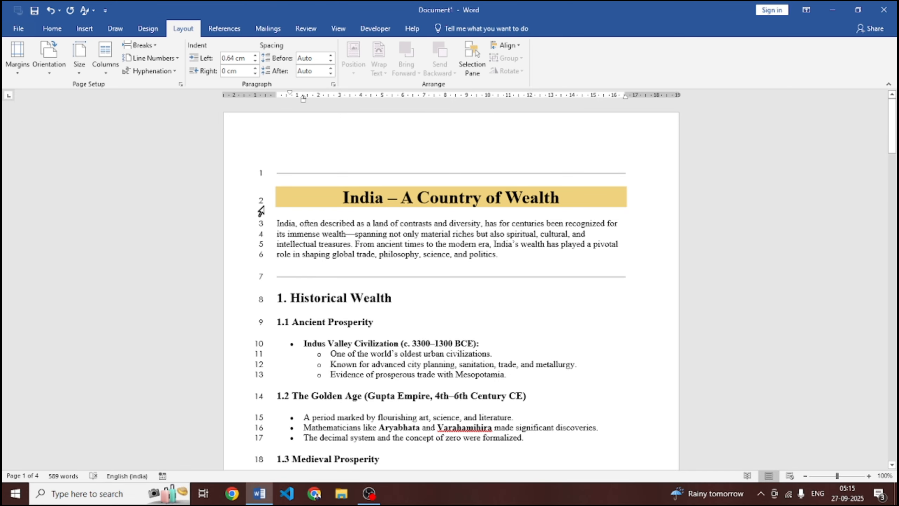
scroll(286, 202, "down", 15)
scroll(286, 205, "down", 10)
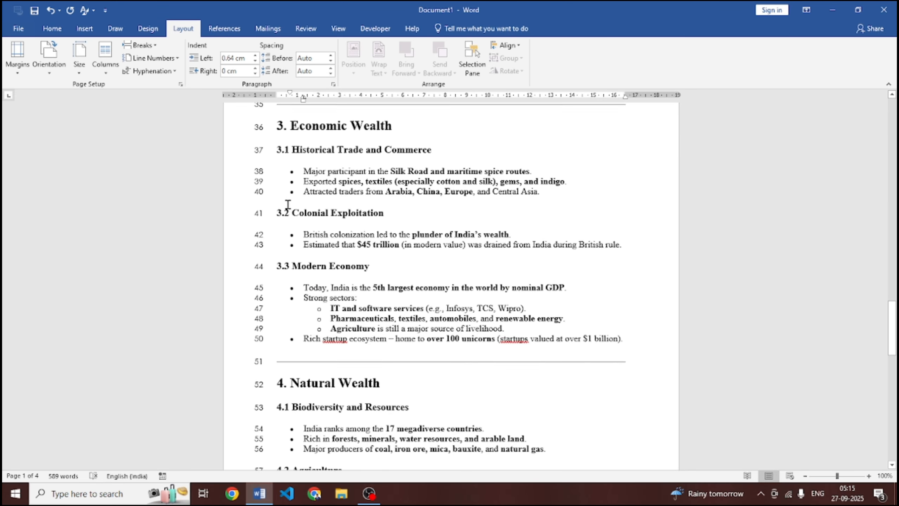
scroll(296, 218, "down", 5)
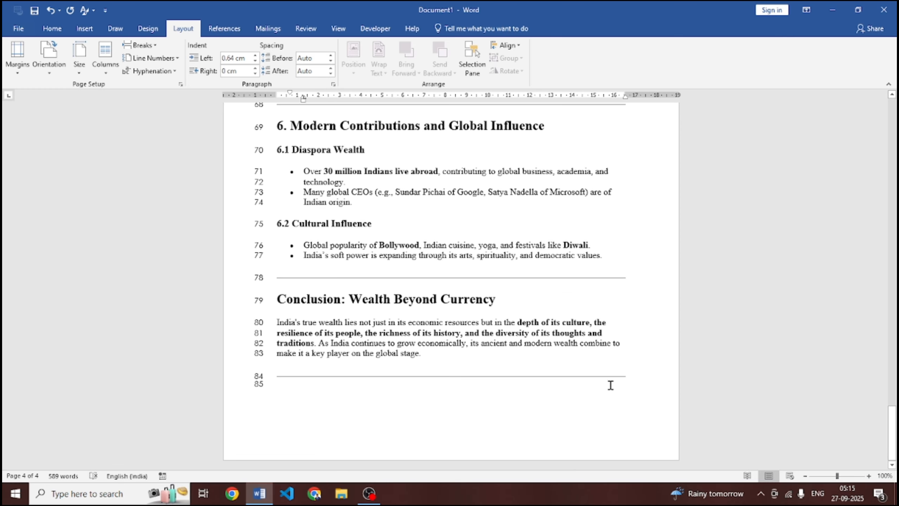
scroll(269, 175, "up", 20)
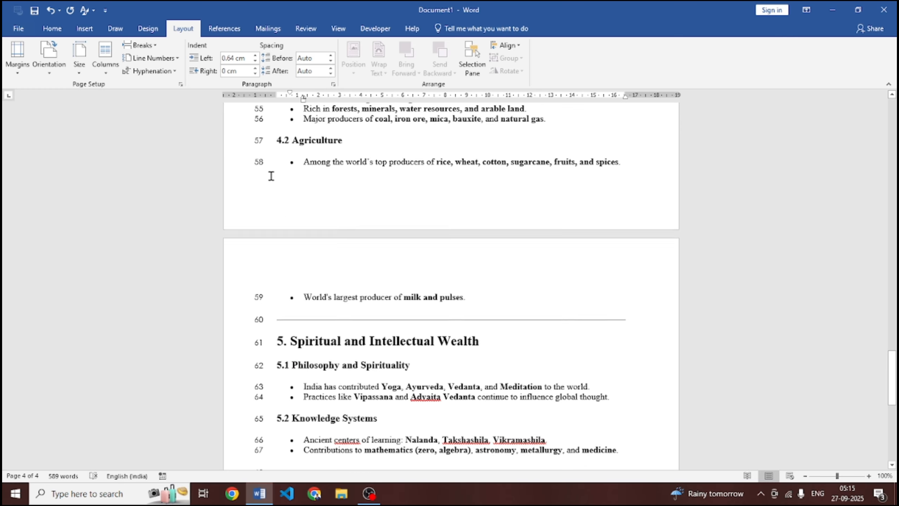
Set the line numbering to restart on each page.
left_click(152, 58)
left_click(191, 98)
scroll(200, 124, "down", 9)
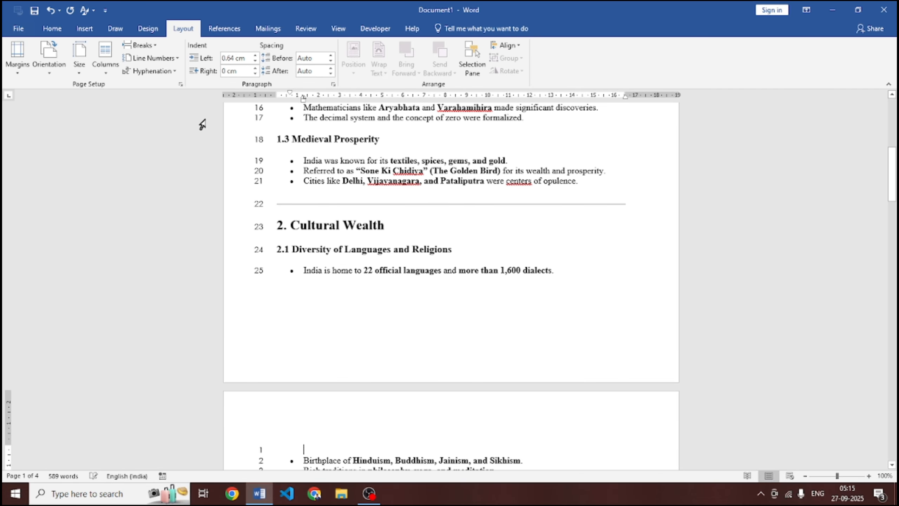
scroll(418, 226, "up", 9)
scroll(365, 211, "down", 6)
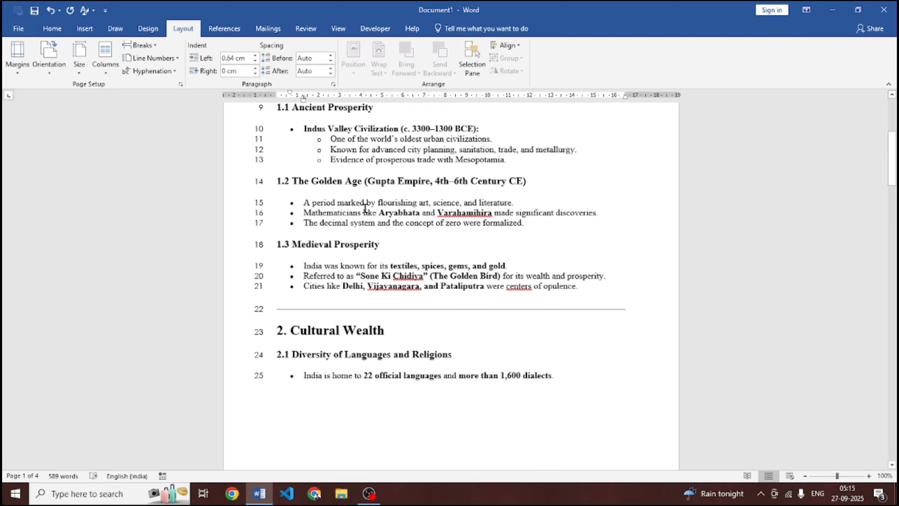
Examine the line numbers at each page boundary throughout the document.
scroll(366, 209, "down", 4)
scroll(235, 244, "up", 6)
scroll(248, 400, "down", 6)
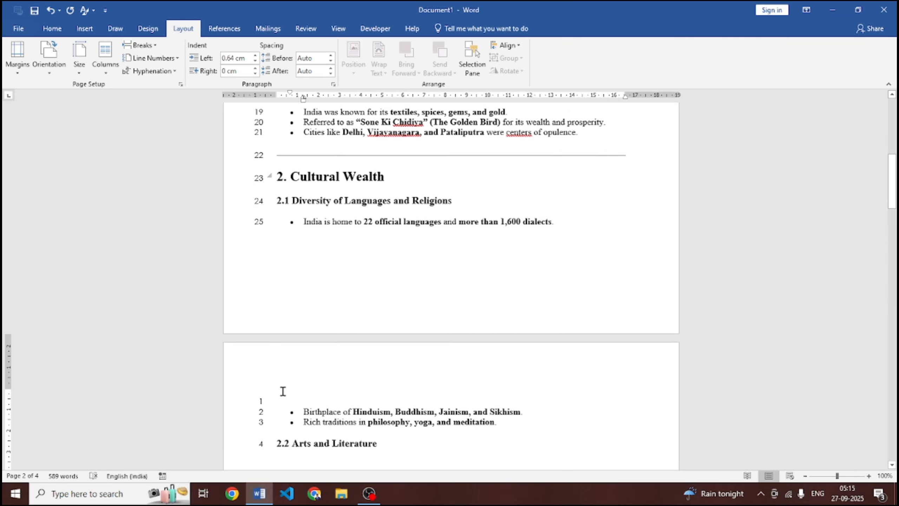
scroll(283, 391, "down", 20)
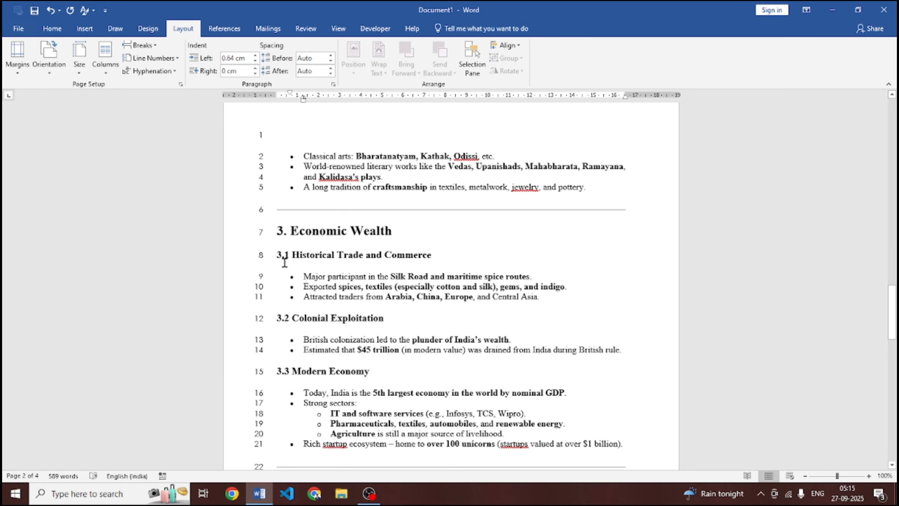
scroll(281, 304, "down", 8)
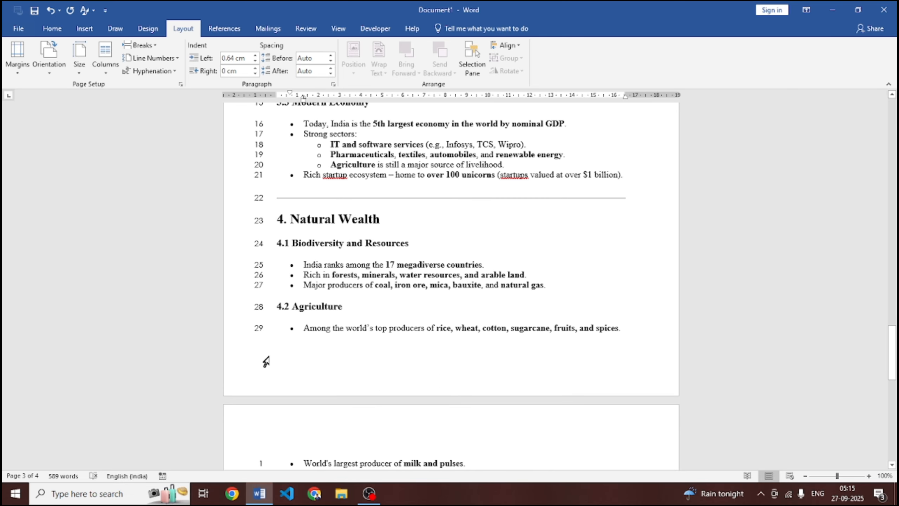
scroll(266, 361, "down", 15)
scroll(345, 263, "up", 14)
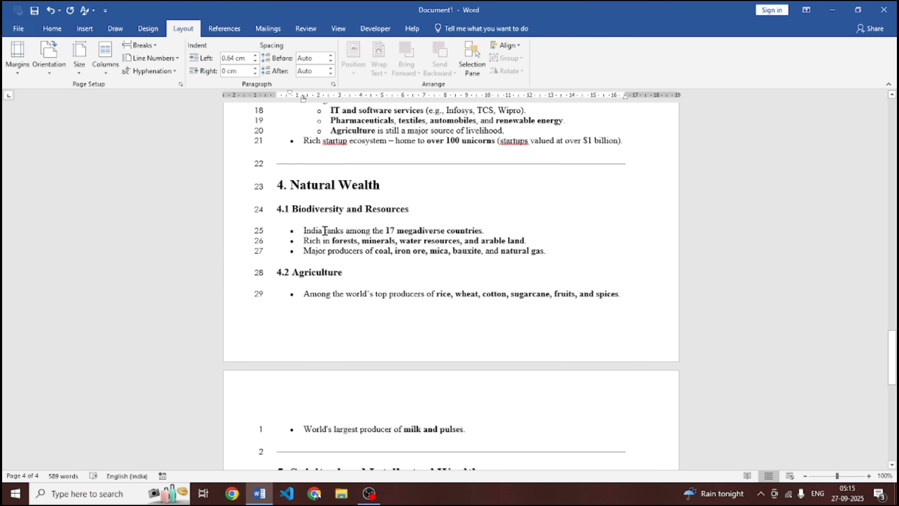
scroll(325, 230, "up", 20)
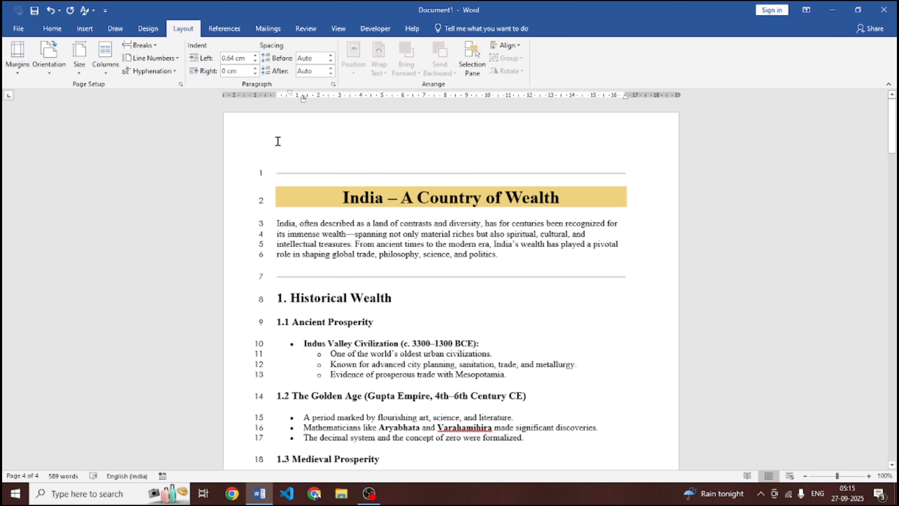
Open the line numbering options and remove the line numbers from the document.
left_click(143, 59)
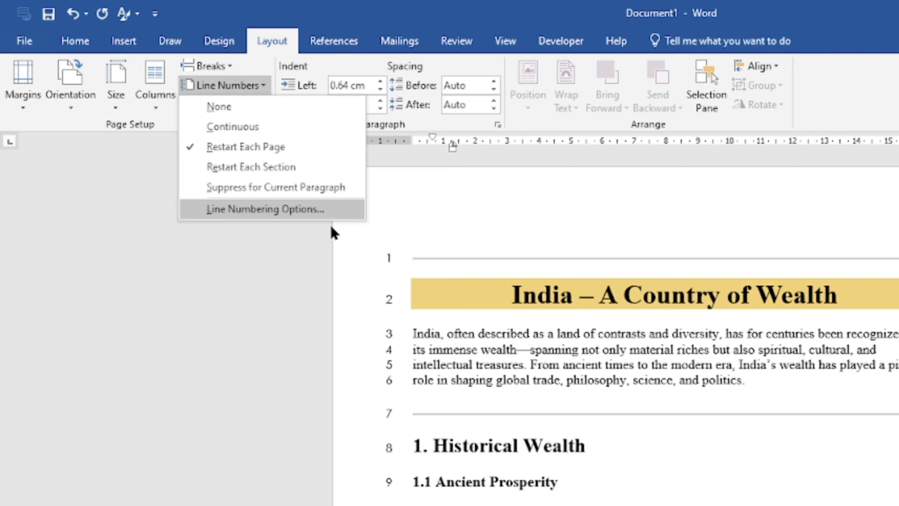
left_click(312, 209)
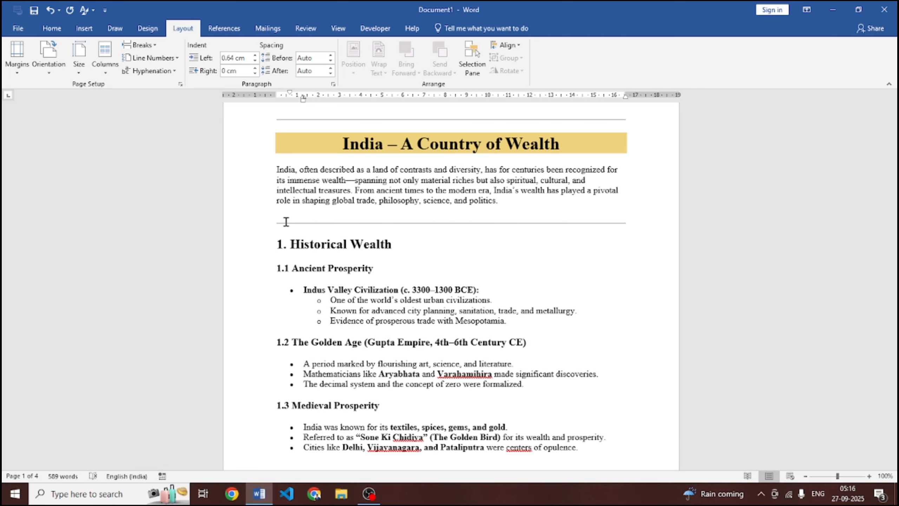
scroll(495, 267, "down", 3)
scroll(496, 268, "up", 2)
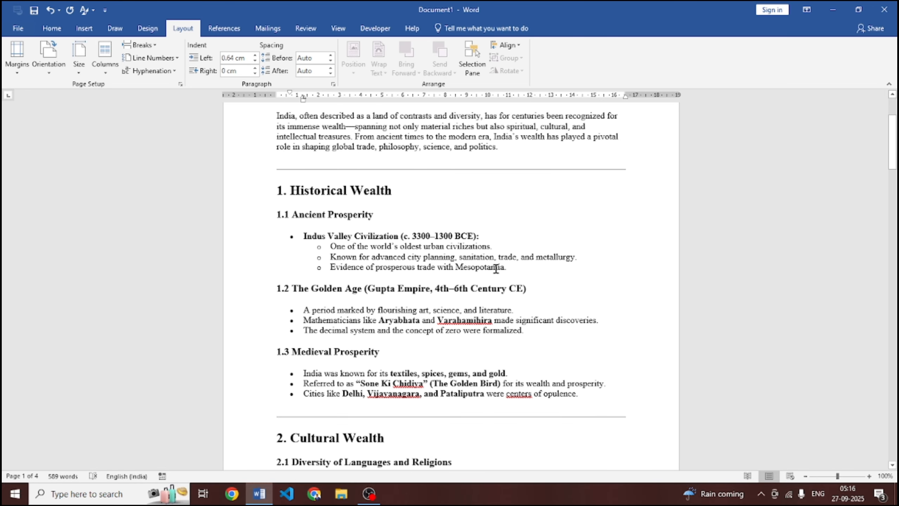
scroll(496, 268, "up", 3)
scroll(495, 268, "down", 2)
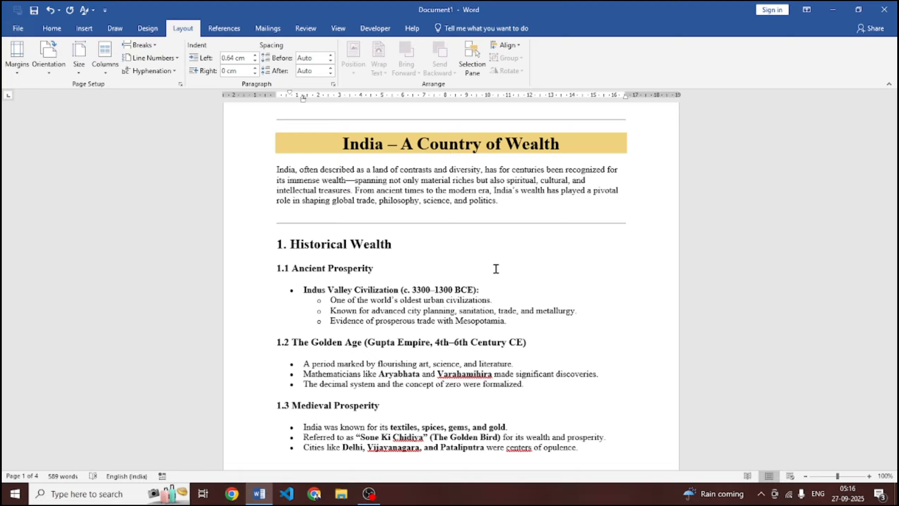
Turn on automatic hyphenation for the document and check the line endings on the pages.
left_click(172, 70)
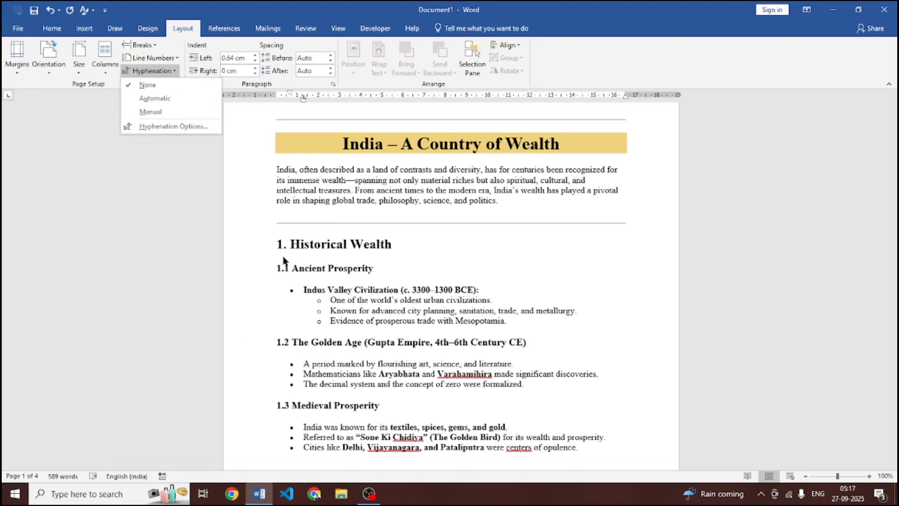
scroll(418, 261, "down", 20)
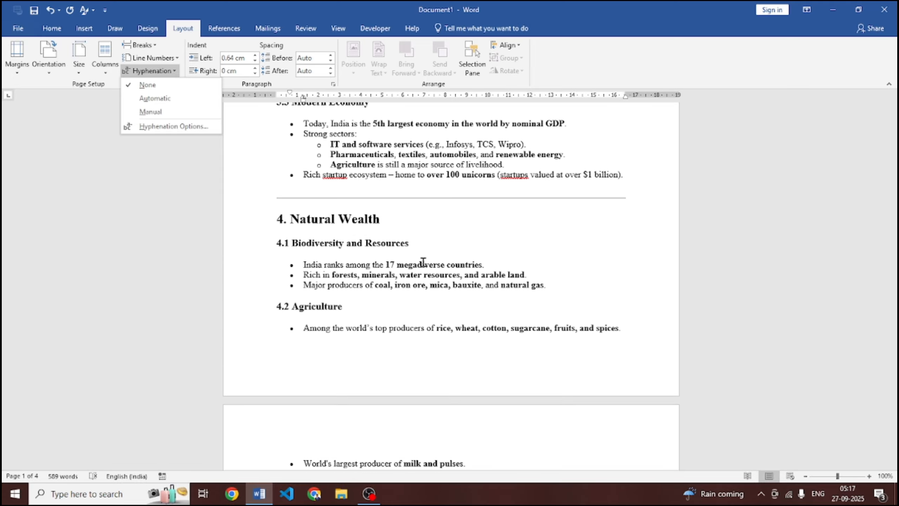
scroll(422, 262, "up", 5)
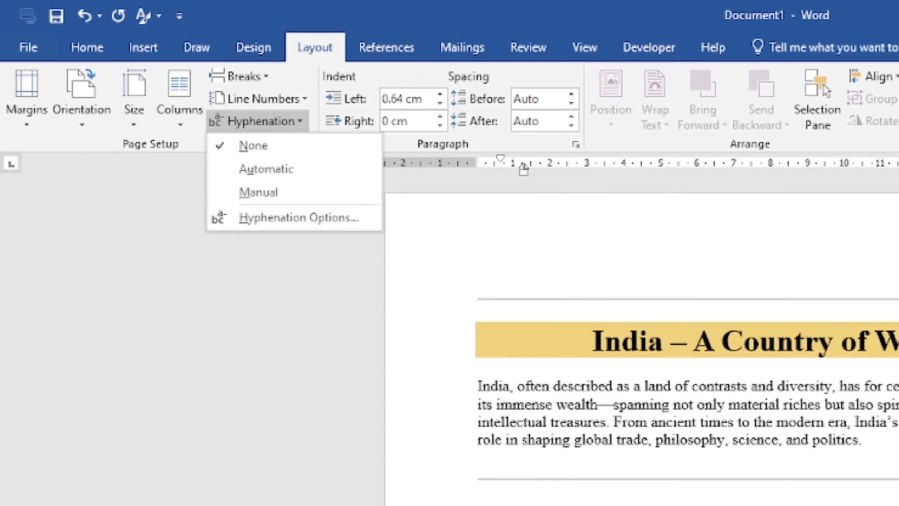
left_click(233, 171)
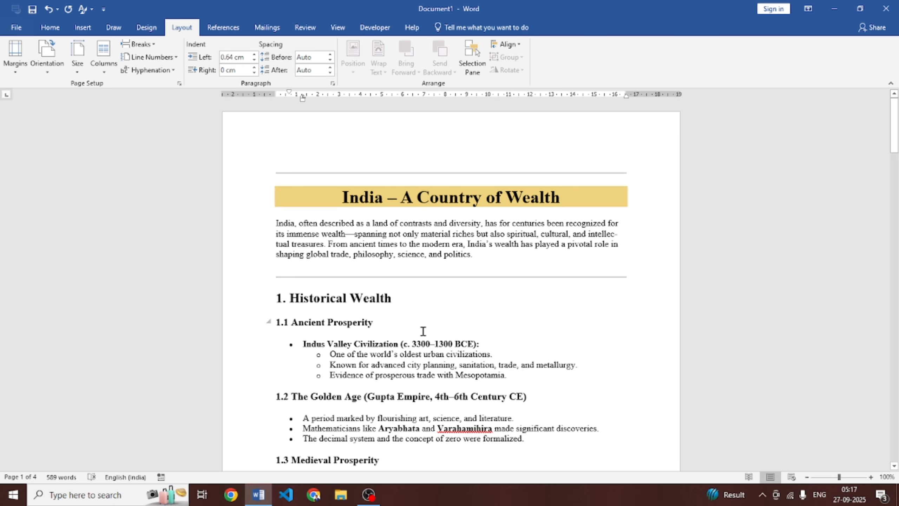
scroll(424, 326, "down", 8)
scroll(439, 287, "down", 20)
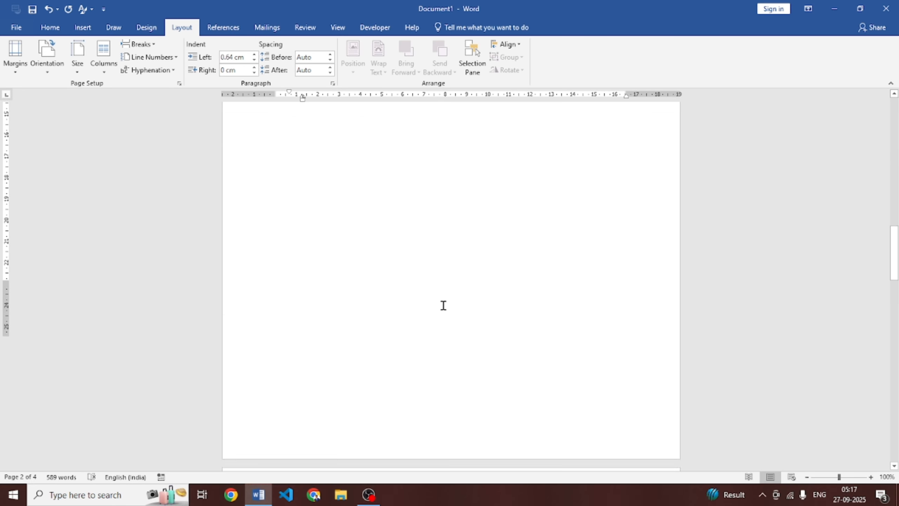
scroll(446, 305, "down", 15)
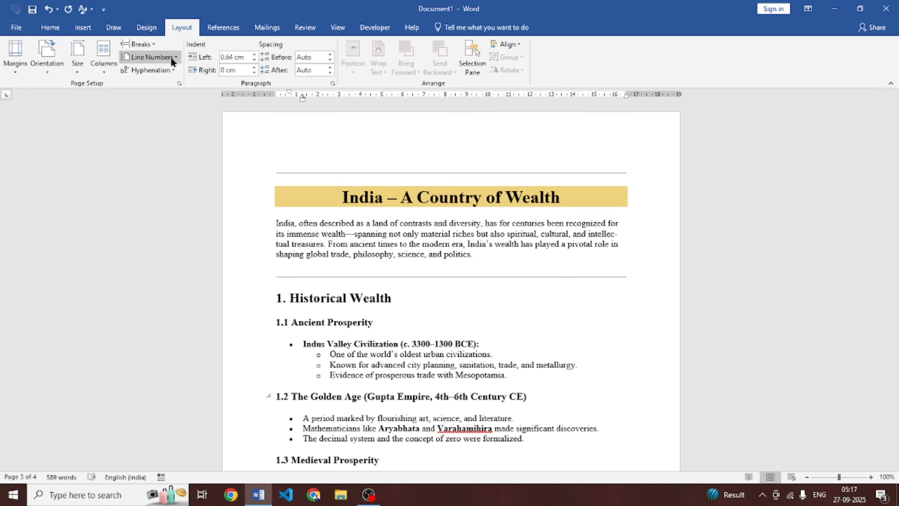
Review the hyphenation options and the hyphenated words through to the document's conclusion.
left_click(171, 68)
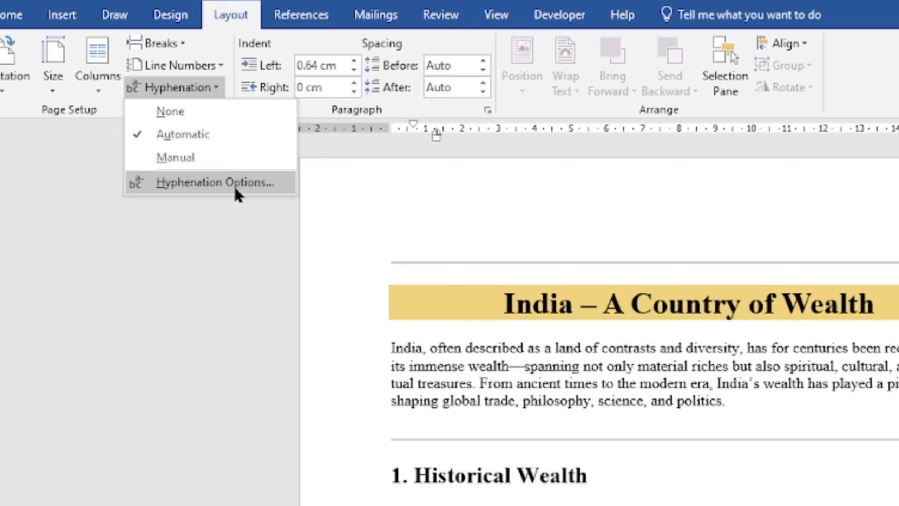
left_click(258, 214)
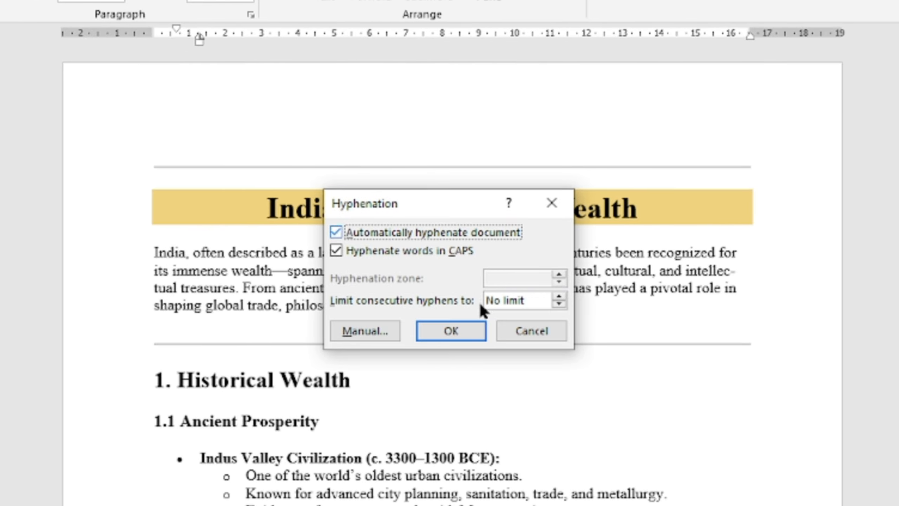
left_click(551, 203)
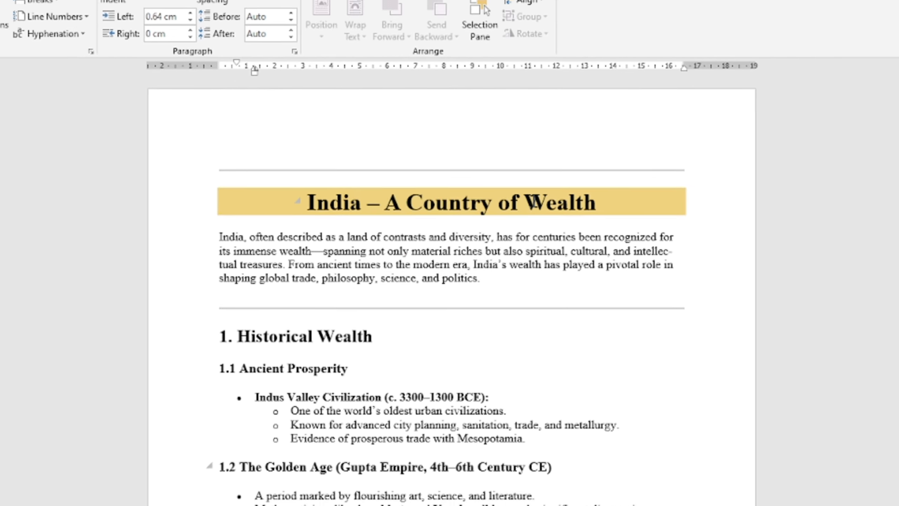
scroll(366, 245, "down", 15)
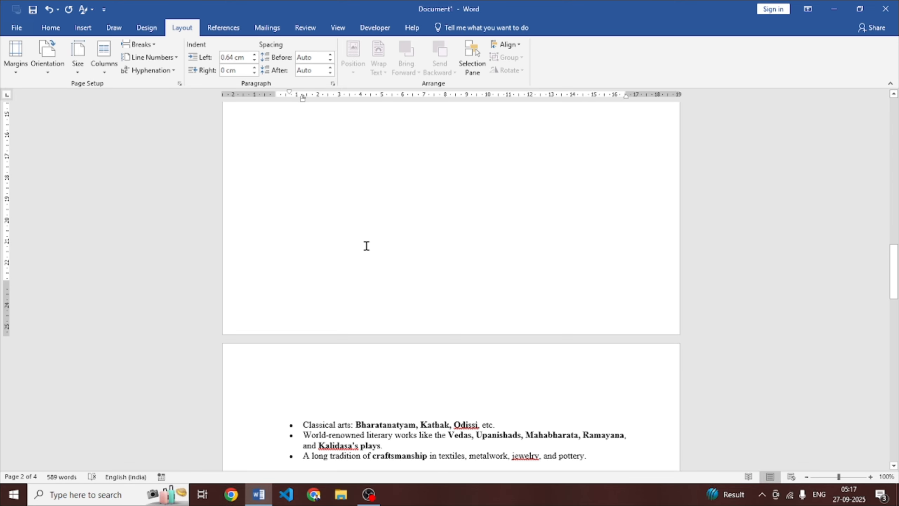
scroll(366, 246, "down", 20)
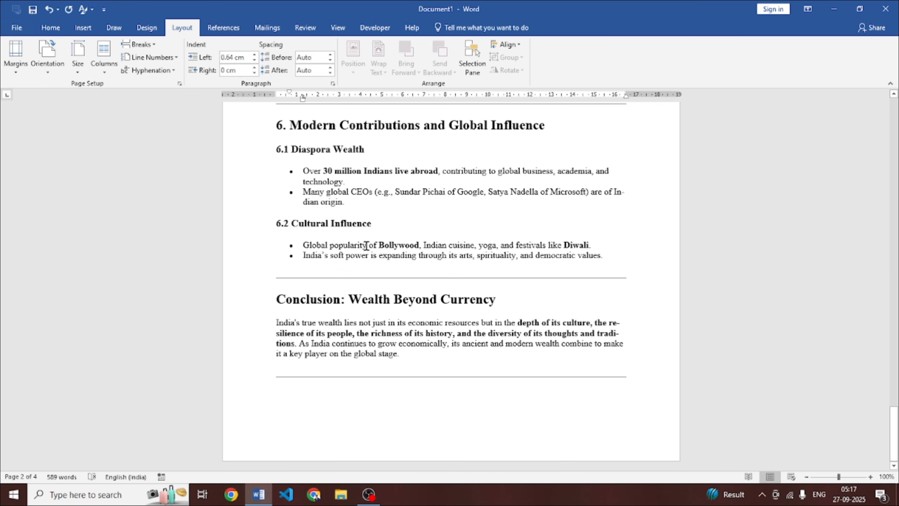